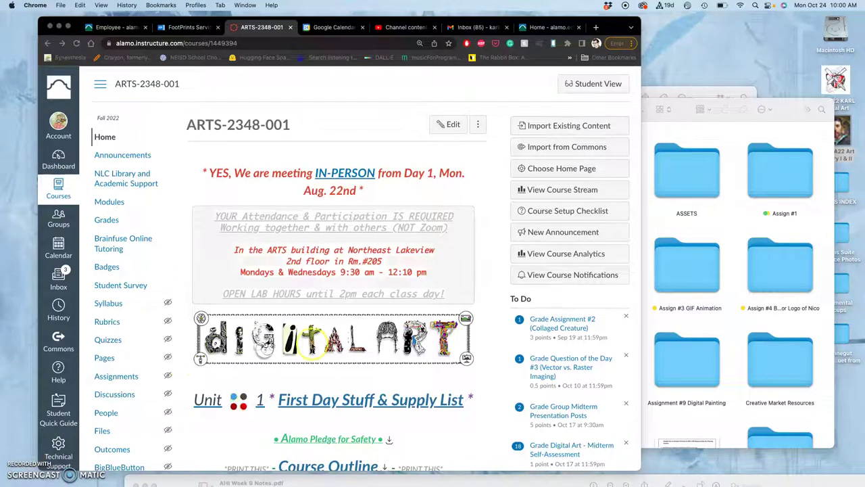
- Go from the ARTS-2348-001 course home to the UNIT Modules page and scroll down to Unit 11
scroll(312, 345, down, 5)
scroll(313, 344, down, 3)
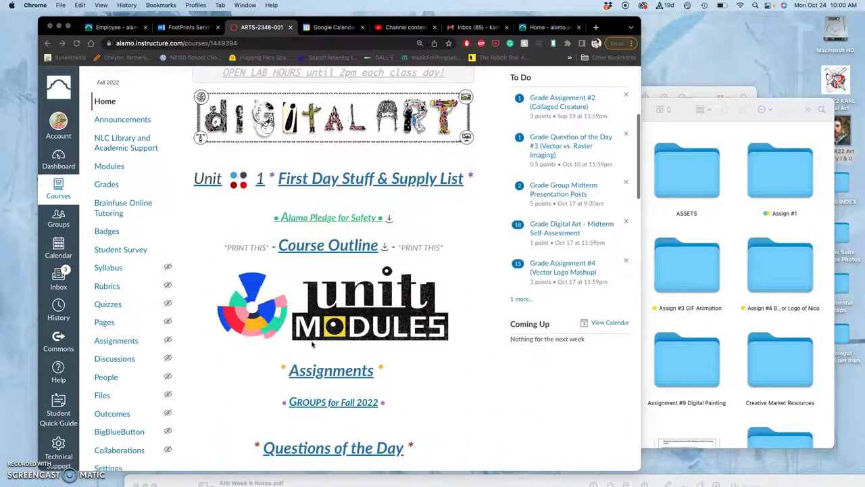
click(346, 309)
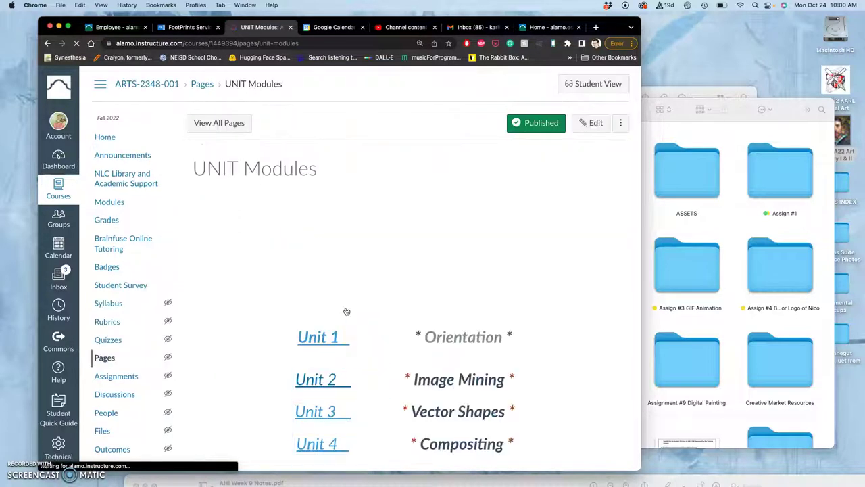
scroll(346, 311, down, 12)
scroll(345, 312, down, 3)
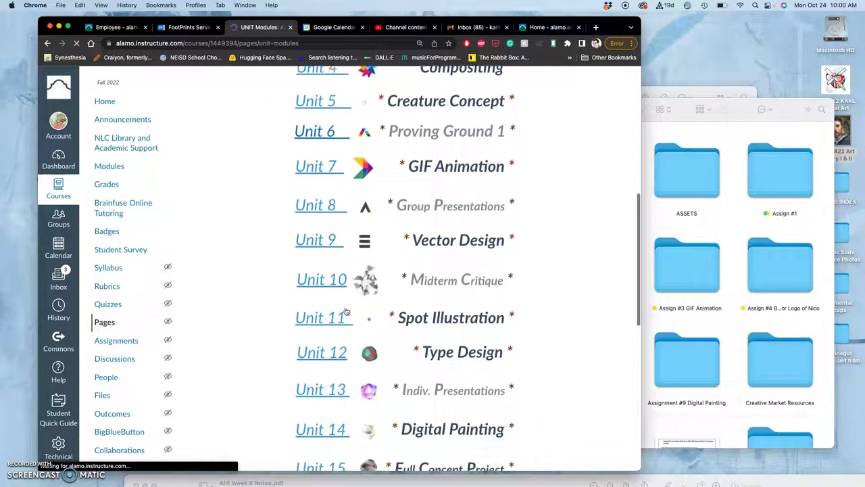
click(355, 267)
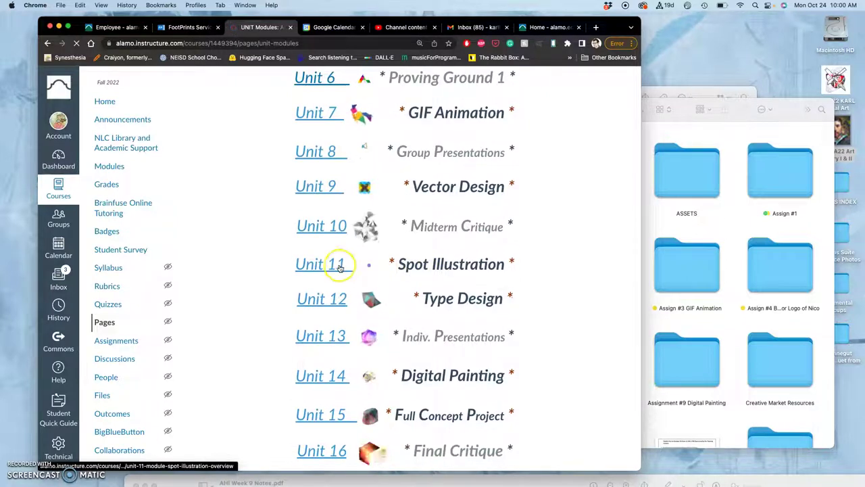
- Open the Unit 11: Full-Color Spot Illustration - Overview page from the module list
click(355, 267)
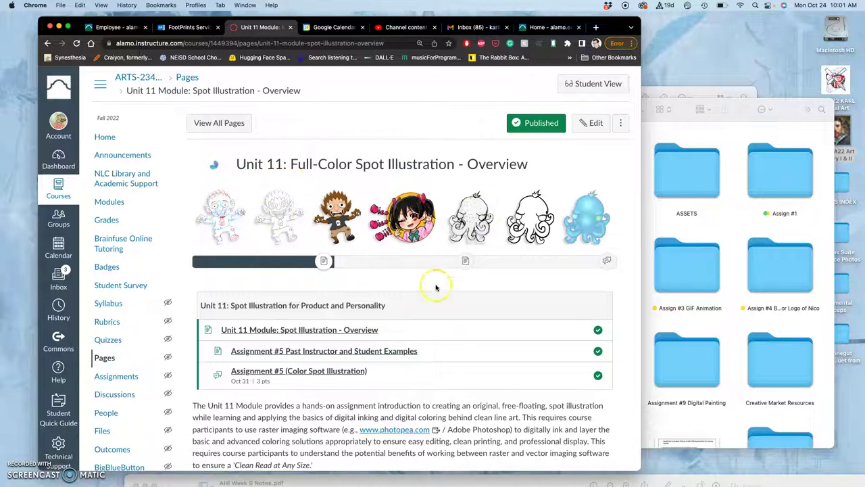
- Scroll through the Unit 11 objectives, module tasks and Assignment #5 deliverable
scroll(396, 269, down, 1)
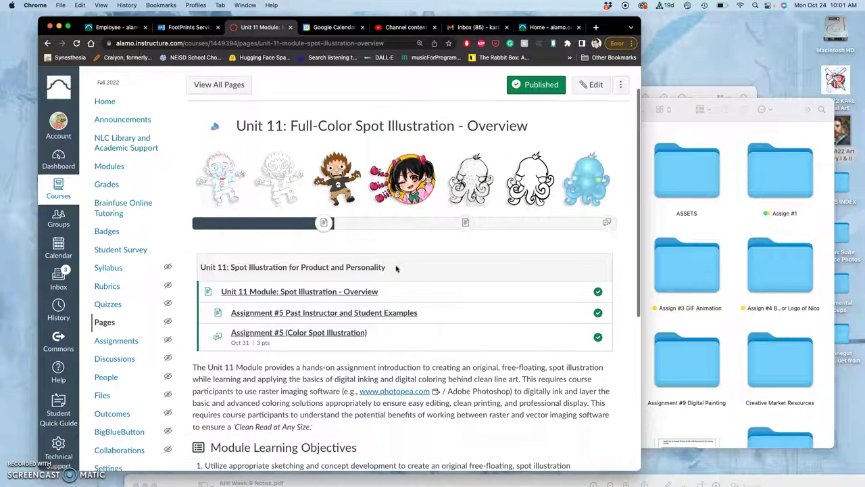
scroll(396, 268, down, 5)
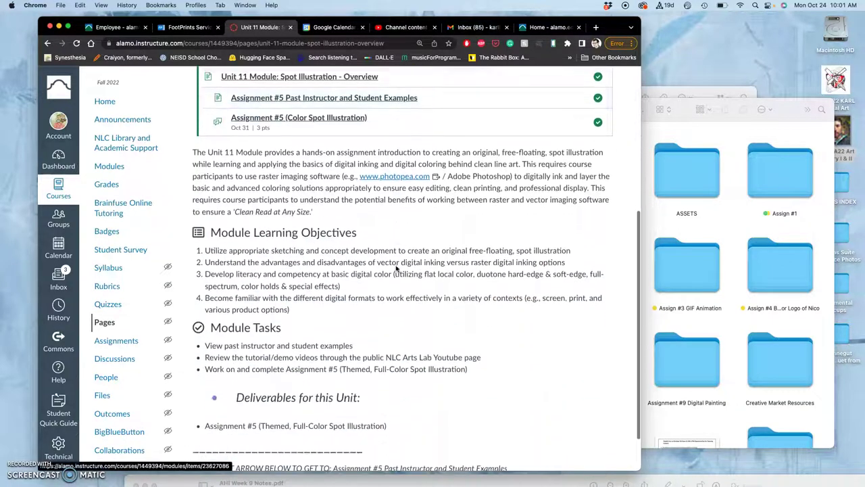
scroll(396, 268, down, 3)
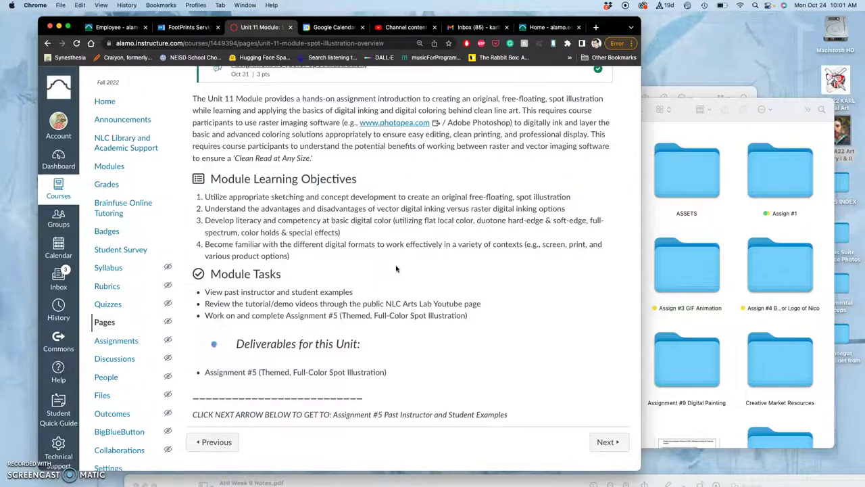
scroll(396, 269, up, 5)
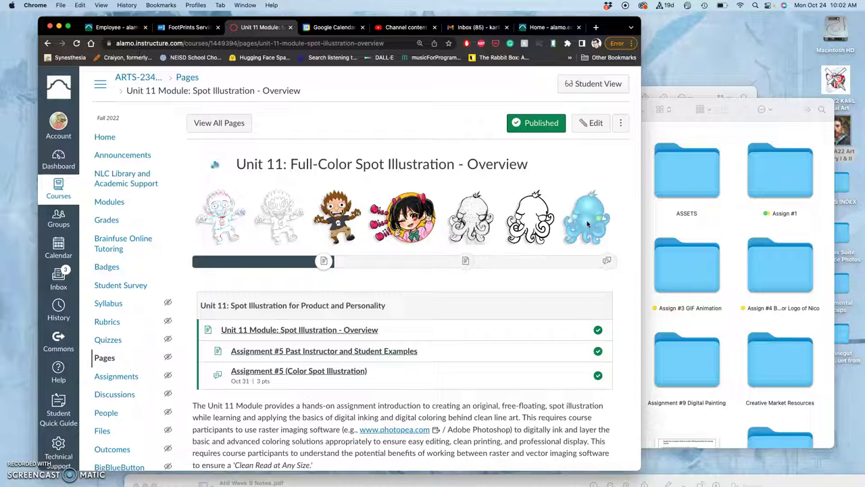
scroll(588, 224, down, 2)
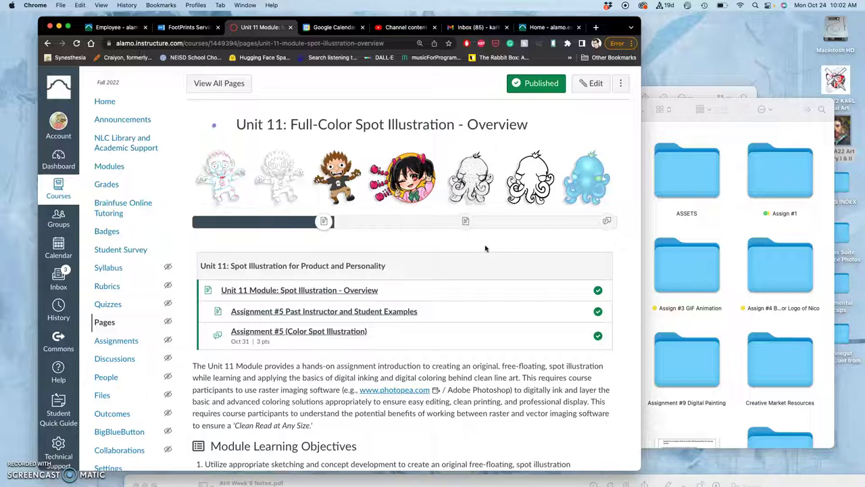
scroll(484, 248, down, 8)
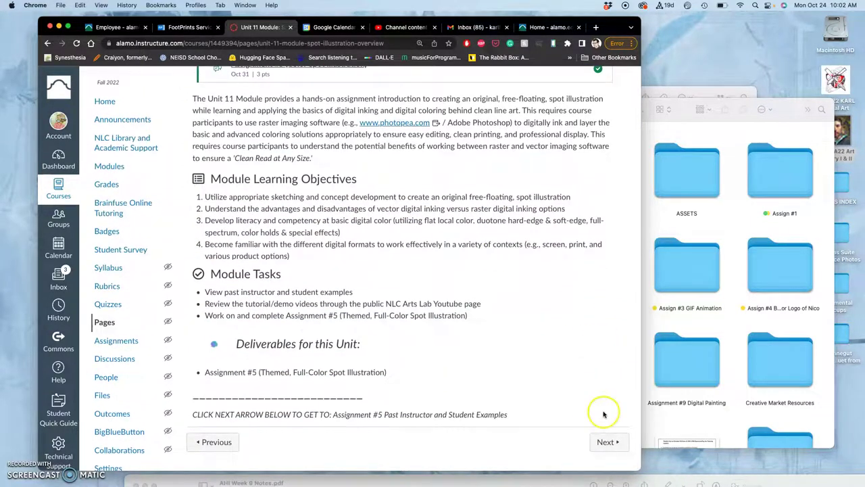
- Move on to the Assignment #5 Past Instructor and Student Examples page and view the sketch examples
click(604, 441)
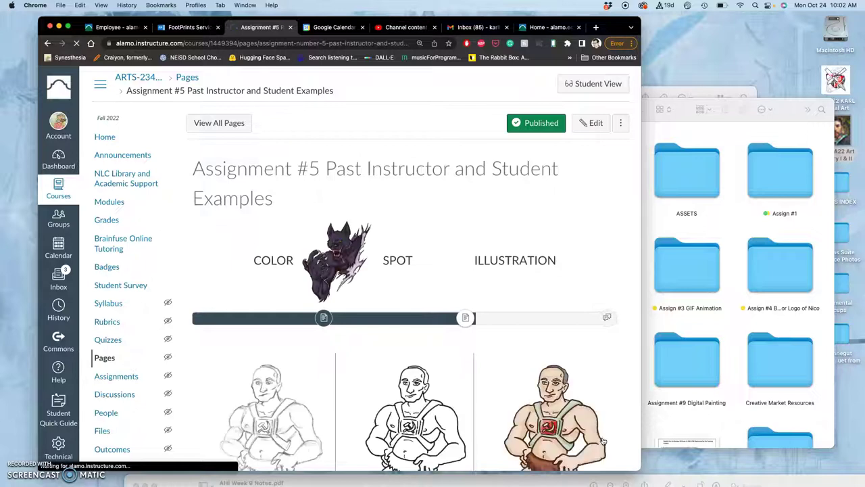
scroll(603, 441, down, 4)
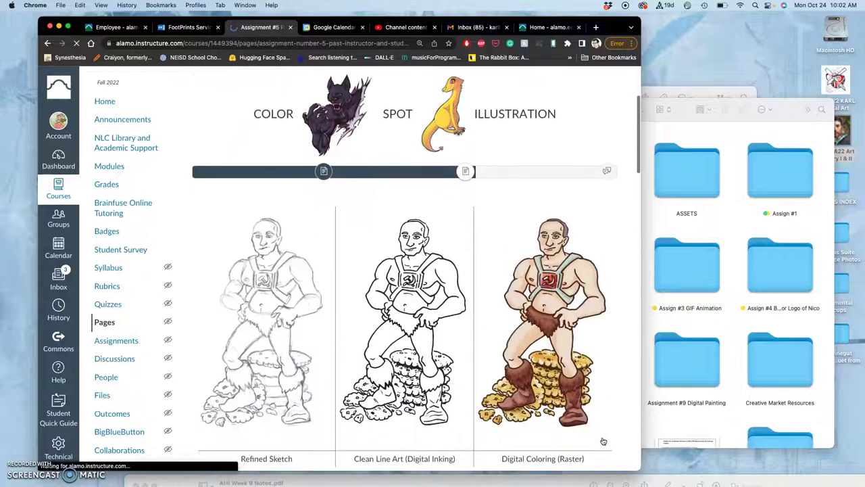
scroll(604, 441, down, 1)
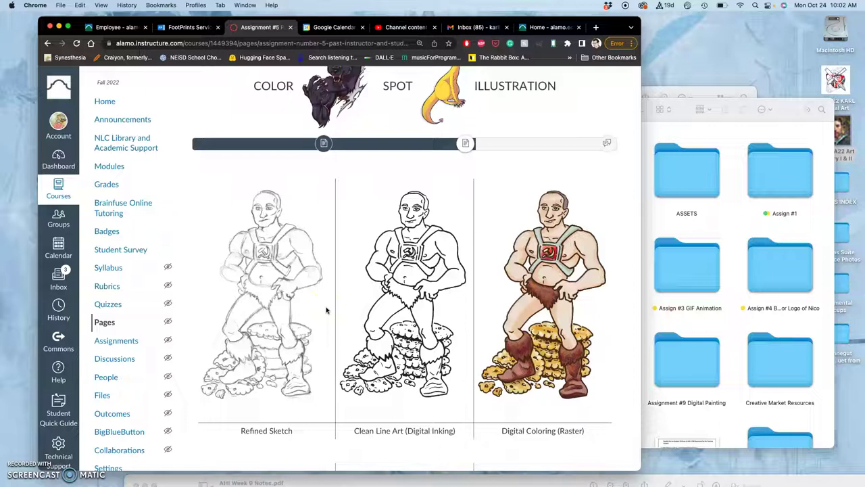
scroll(325, 309, up, 2)
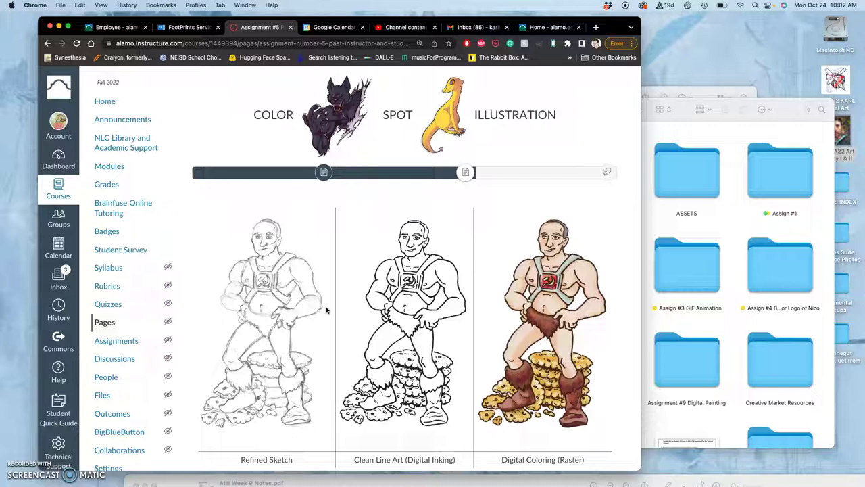
- Scroll past the inking and coloring examples to the more-examples and tutorial video links
scroll(325, 310, down, 6)
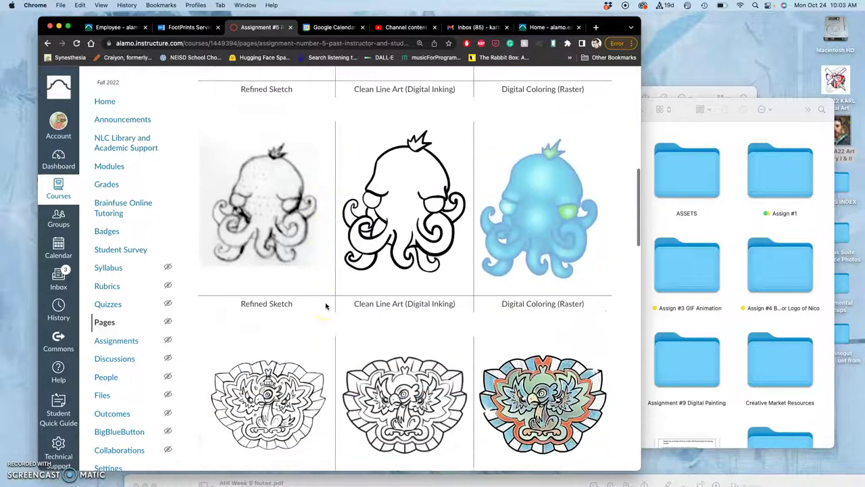
scroll(326, 306, down, 3)
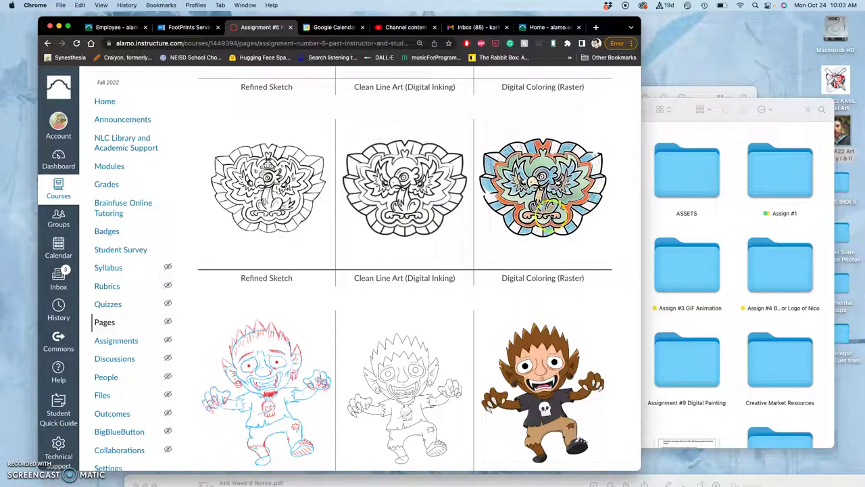
scroll(549, 216, down, 2)
scroll(423, 255, down, 4)
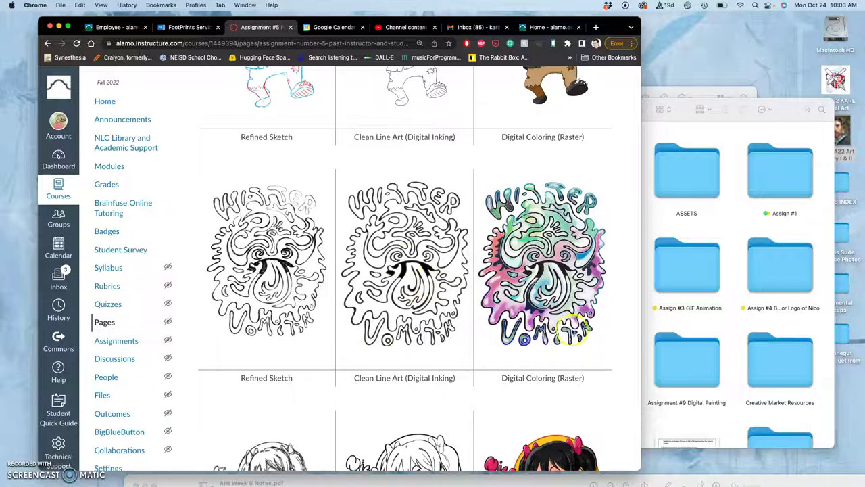
scroll(596, 331, down, 1)
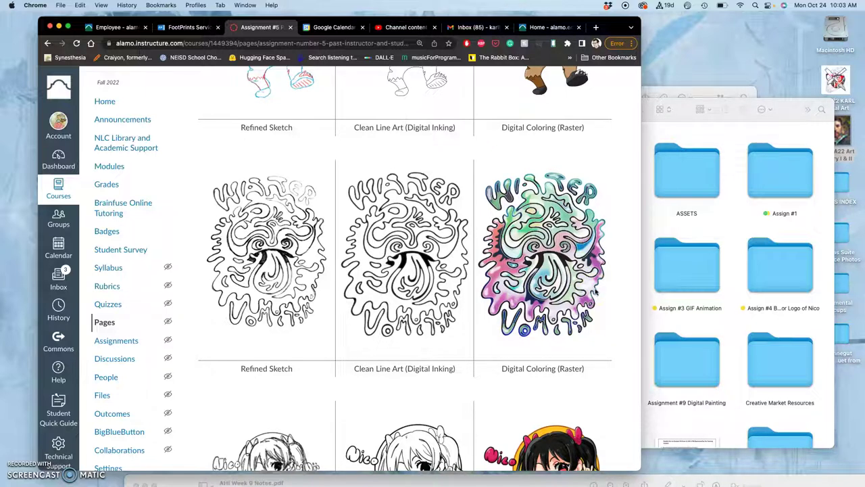
scroll(596, 291, down, 8)
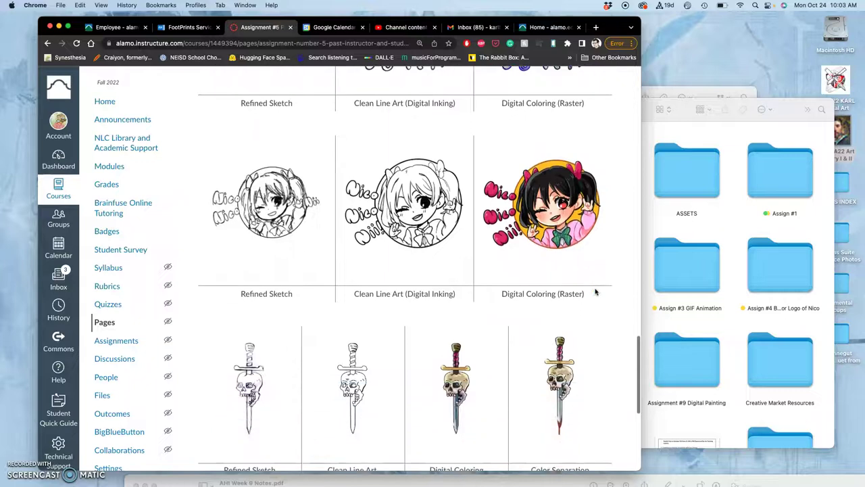
scroll(595, 292, down, 3)
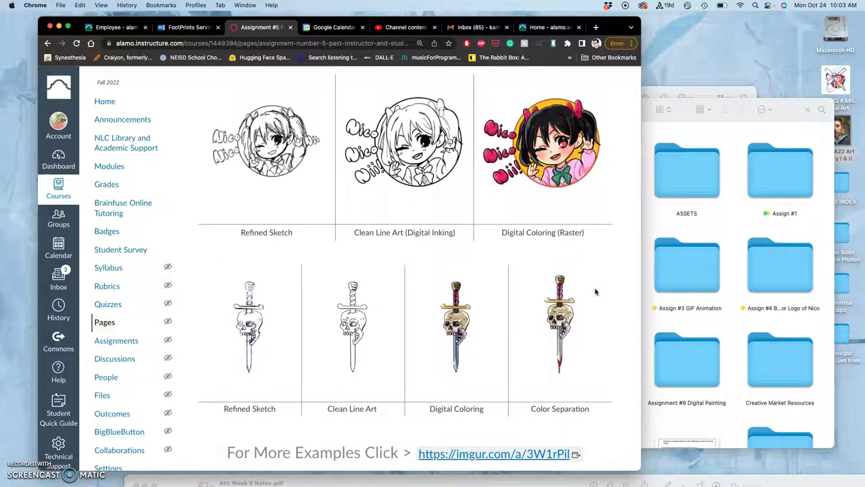
scroll(595, 292, down, 7)
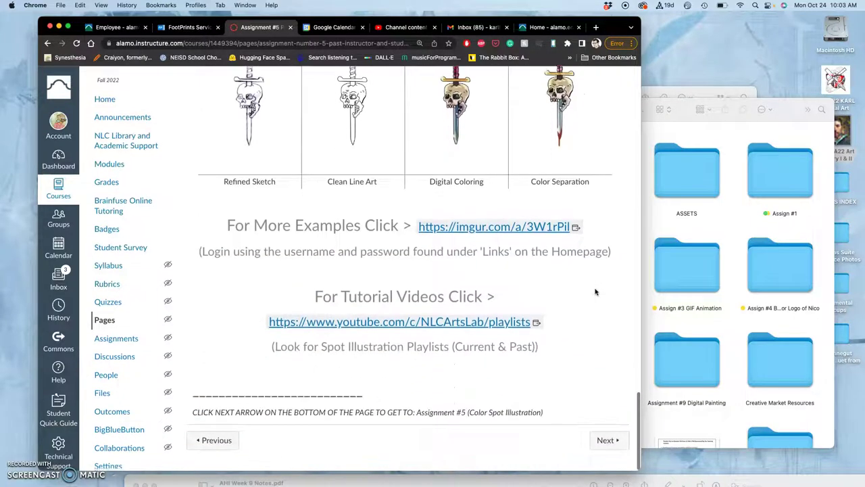
- Open the Assignment #5 Color Spot Illustration discussion and scroll to the 'NLC Day of the Dead' post
click(607, 444)
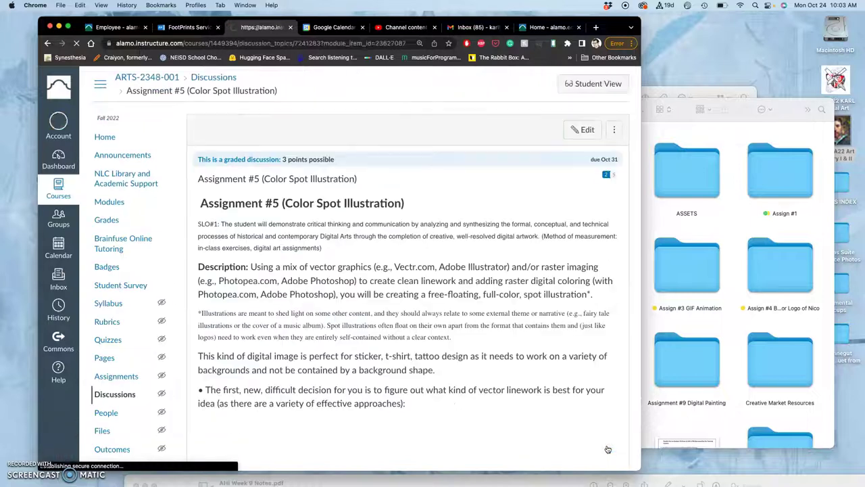
scroll(514, 385, down, 5)
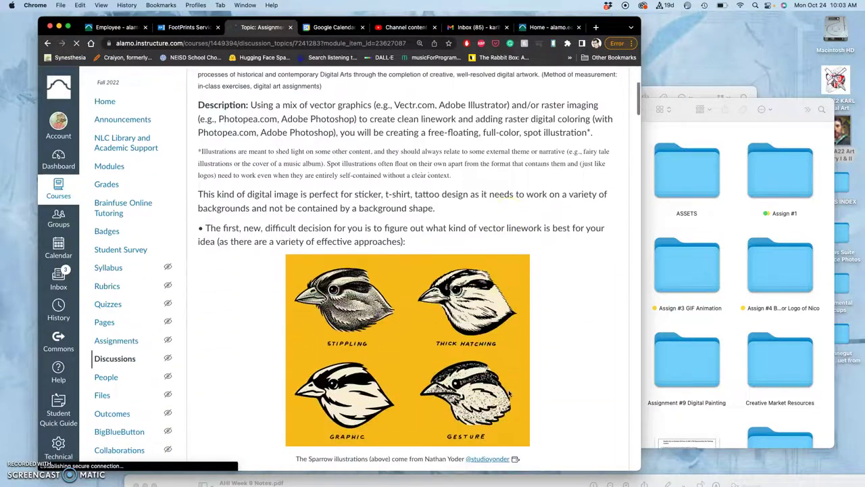
scroll(508, 390, up, 4)
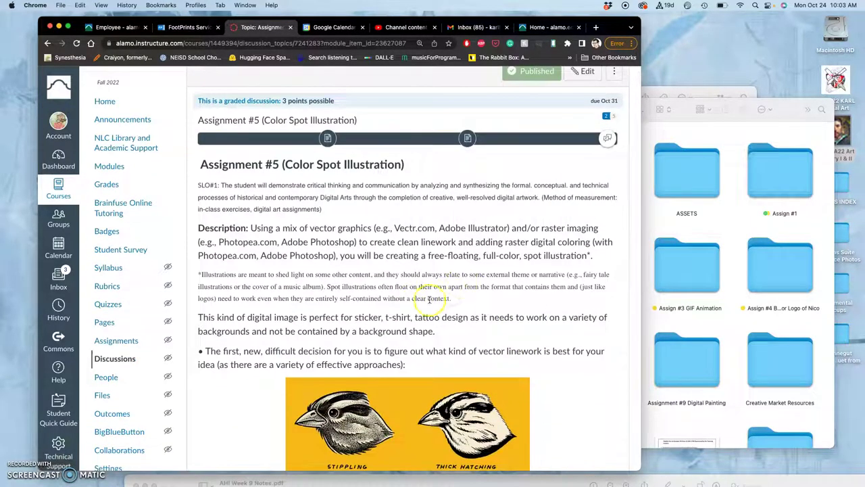
scroll(471, 311, down, 8)
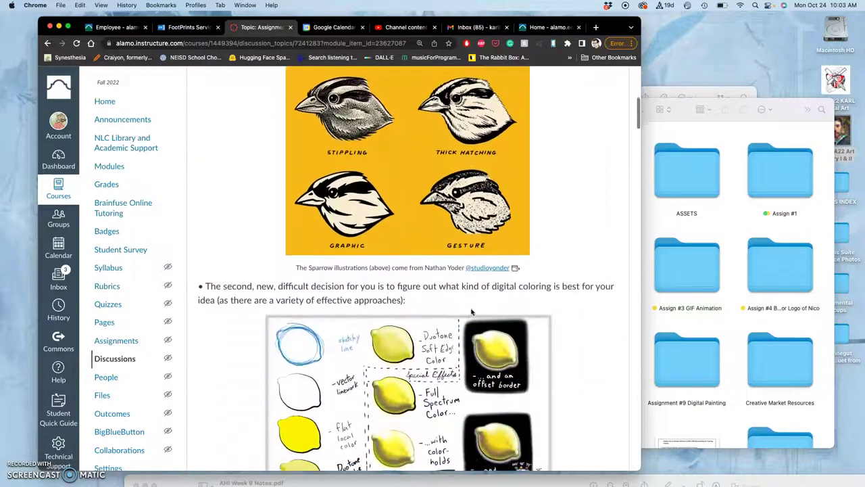
scroll(471, 311, down, 1)
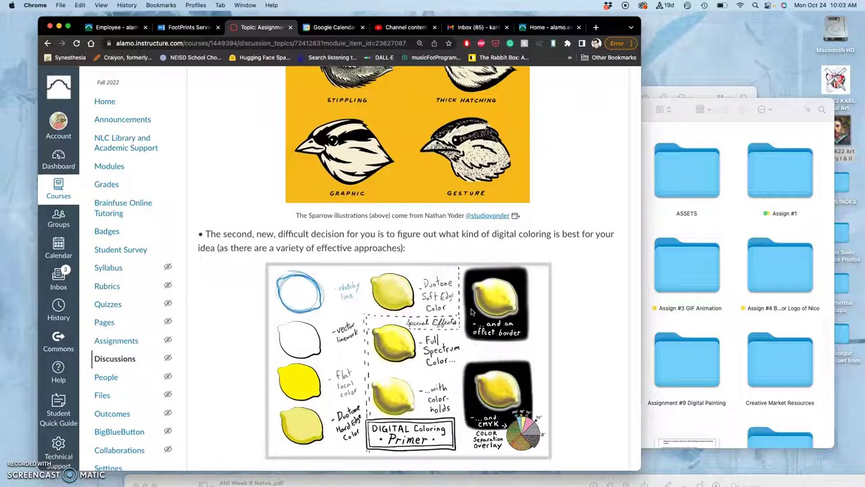
scroll(471, 311, down, 10)
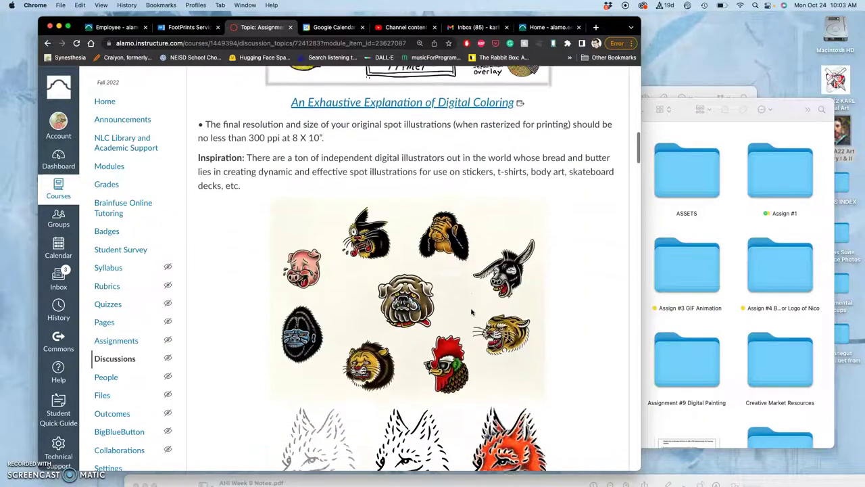
scroll(377, 307, down, 8)
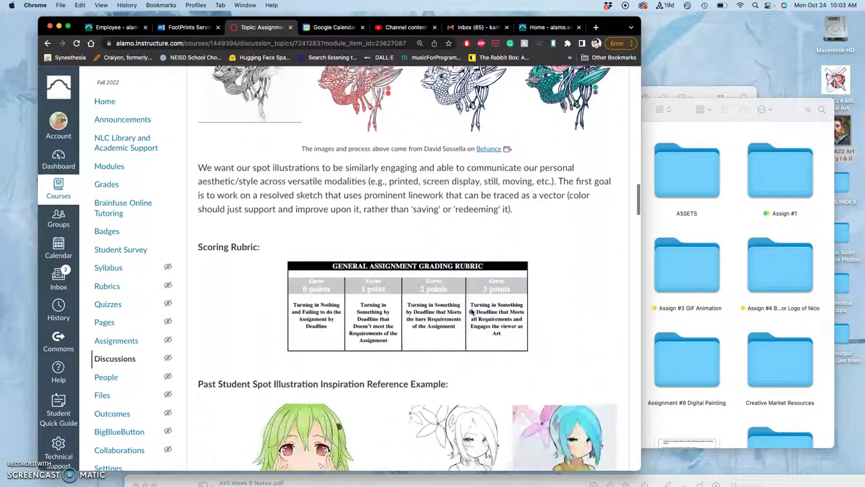
scroll(439, 304, down, 10)
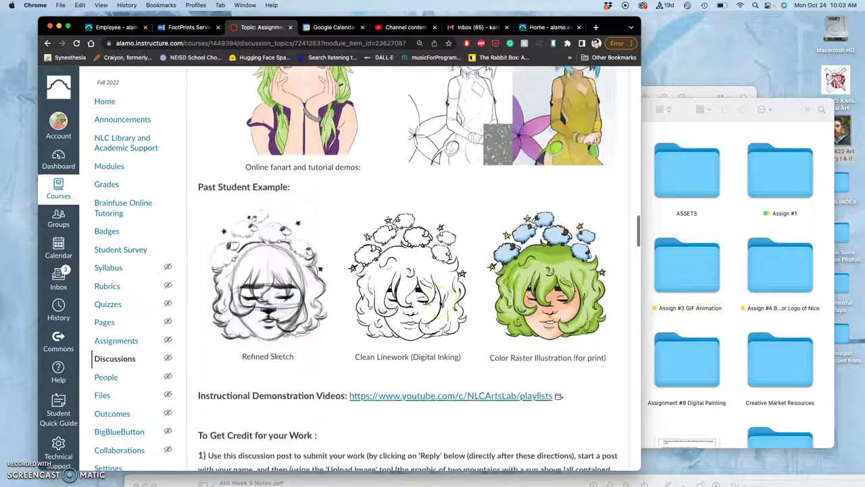
- Scroll through the line-art and color examples and Skylar's post
scroll(440, 304, down, 10)
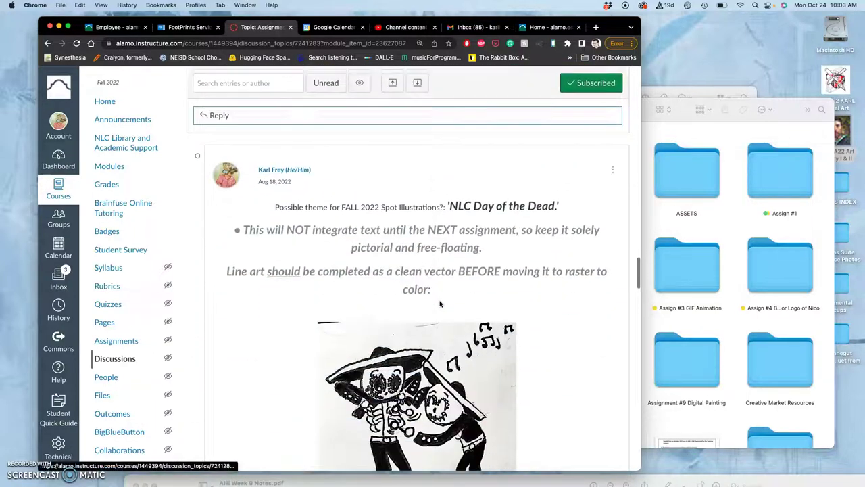
scroll(438, 189, up, 2)
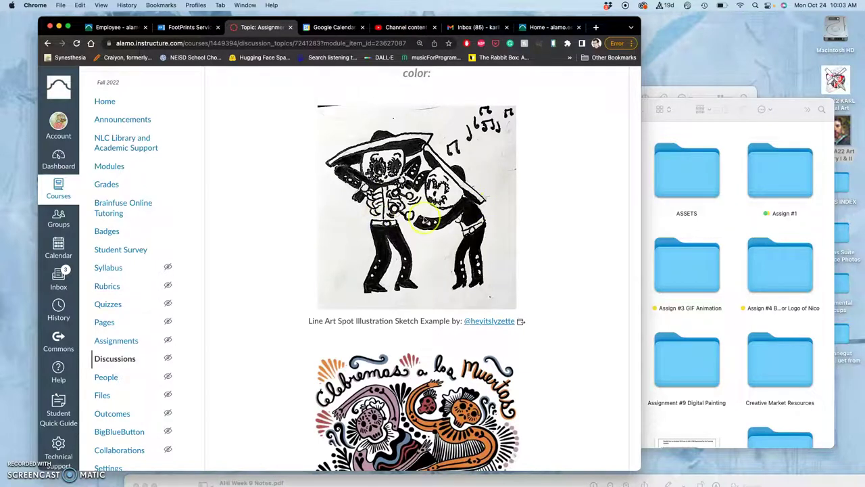
scroll(424, 220, down, 7)
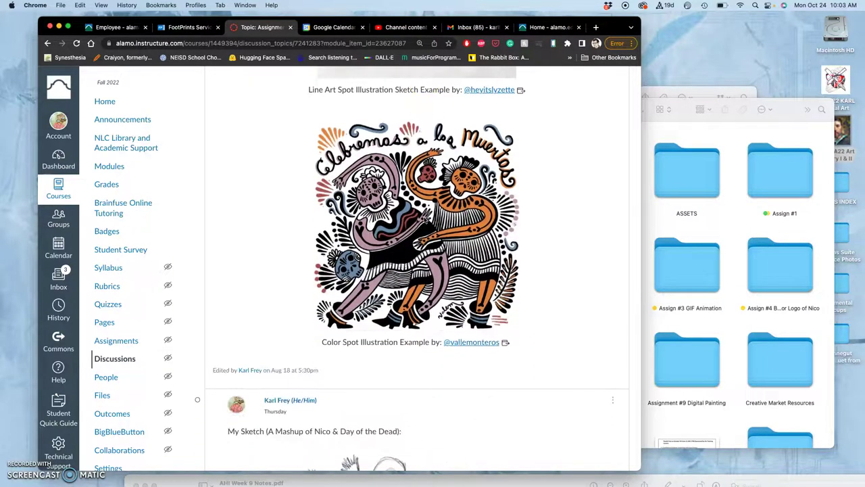
scroll(424, 220, down, 7)
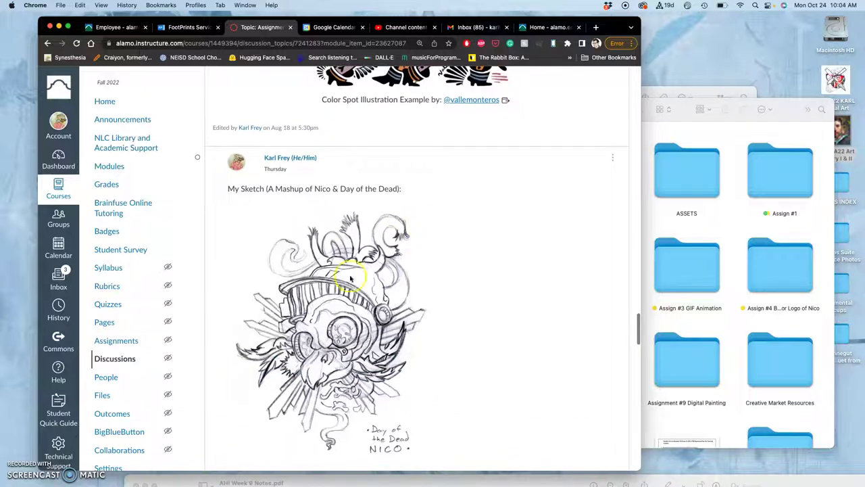
scroll(297, 321, down, 1)
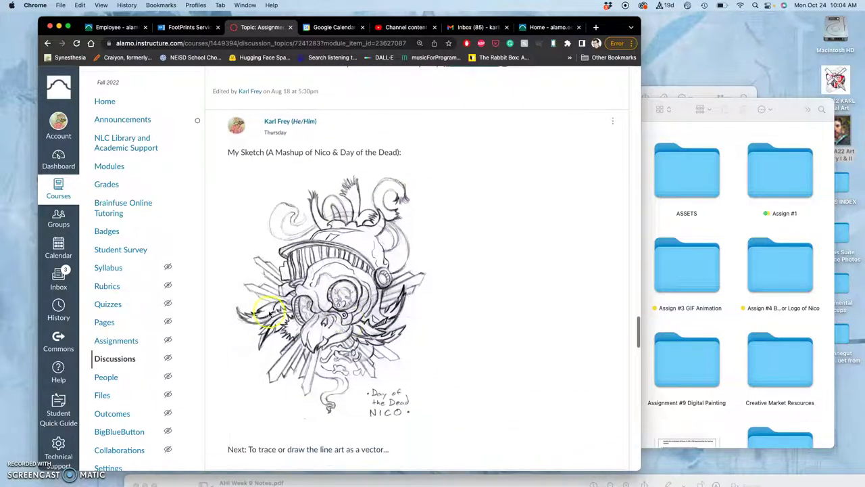
scroll(313, 351, down, 1)
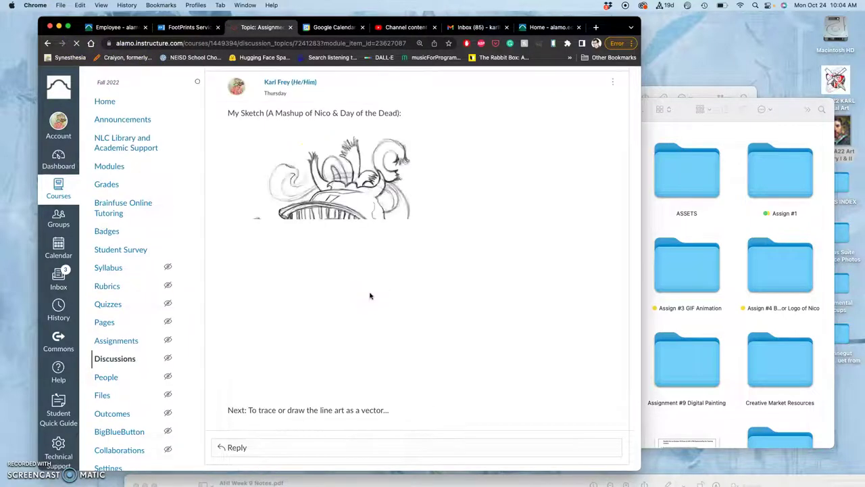
scroll(370, 295, down, 10)
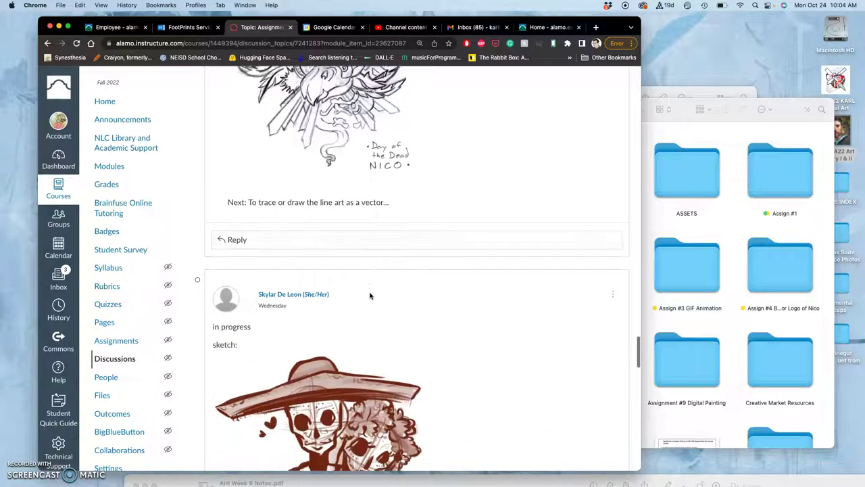
scroll(370, 296, down, 7)
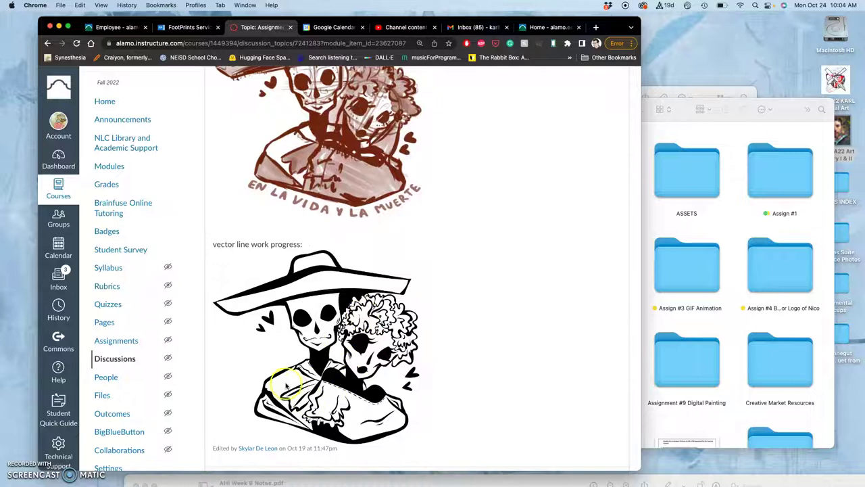
- Scroll back up to the instructor's 'My Sketch' Nico and Day of the Dead post
scroll(342, 373, up, 7)
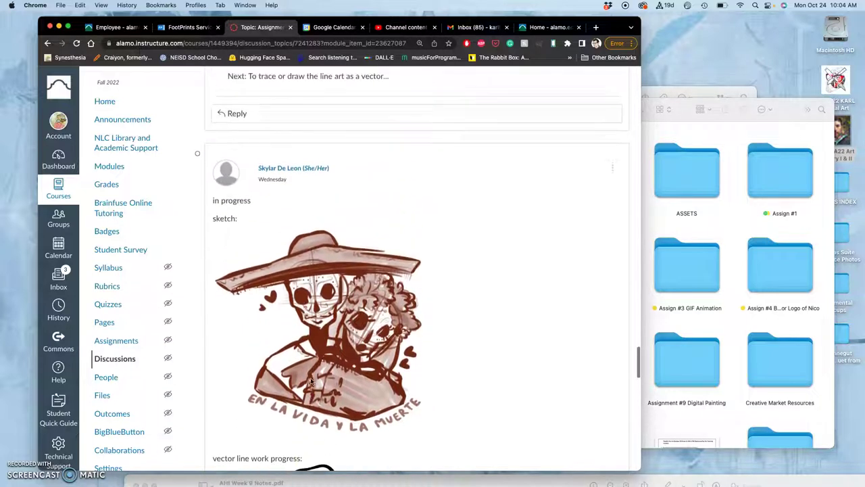
scroll(314, 339, up, 4)
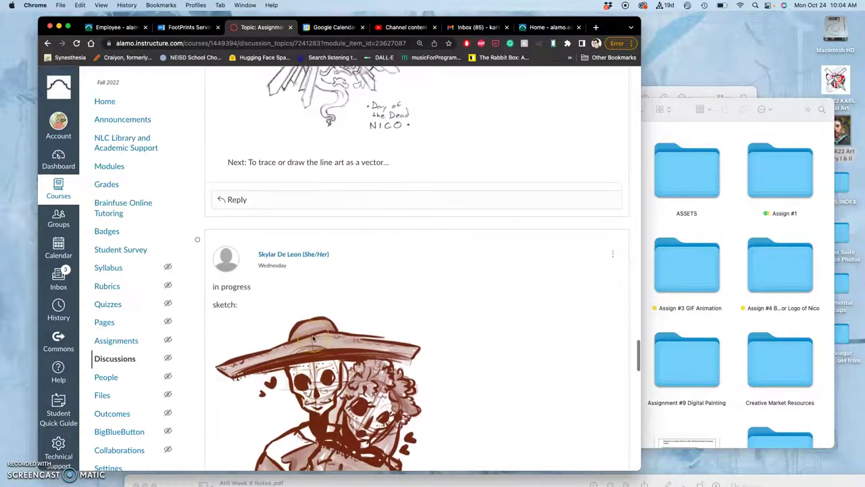
scroll(313, 339, up, 5)
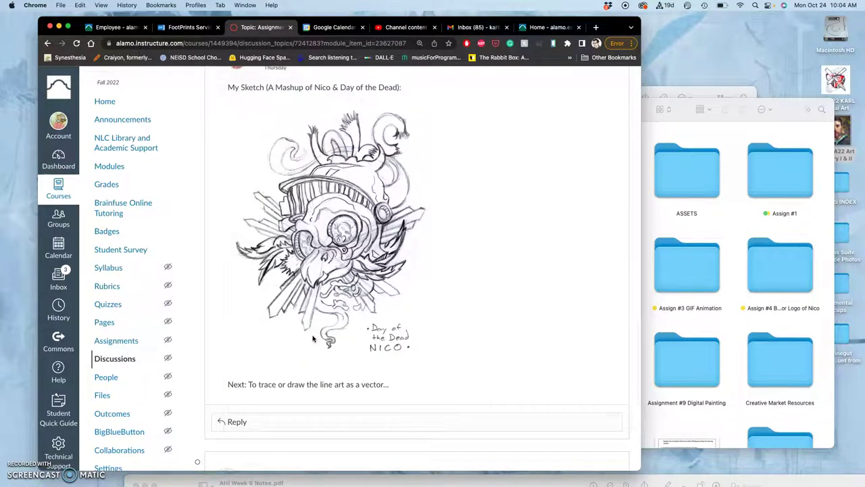
click(338, 157)
- Zoom the page to 150% and screenshot the Day of the Dead Nico sketch
key(super+equal)
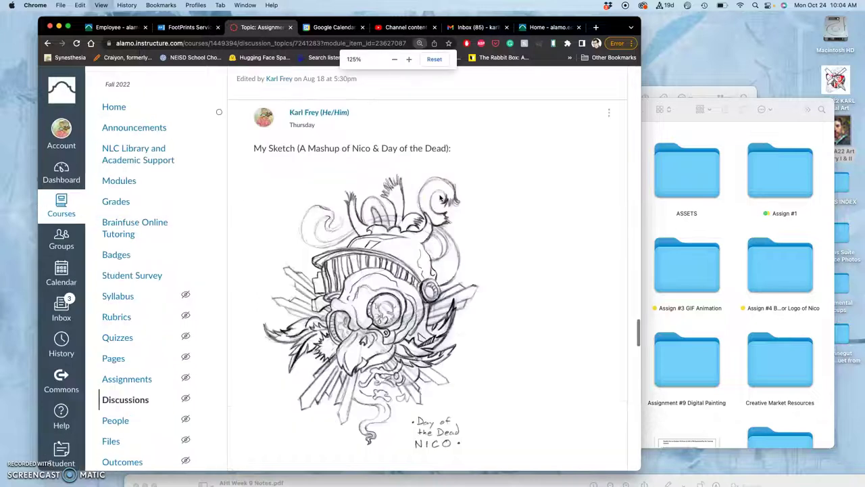
key(super+equal)
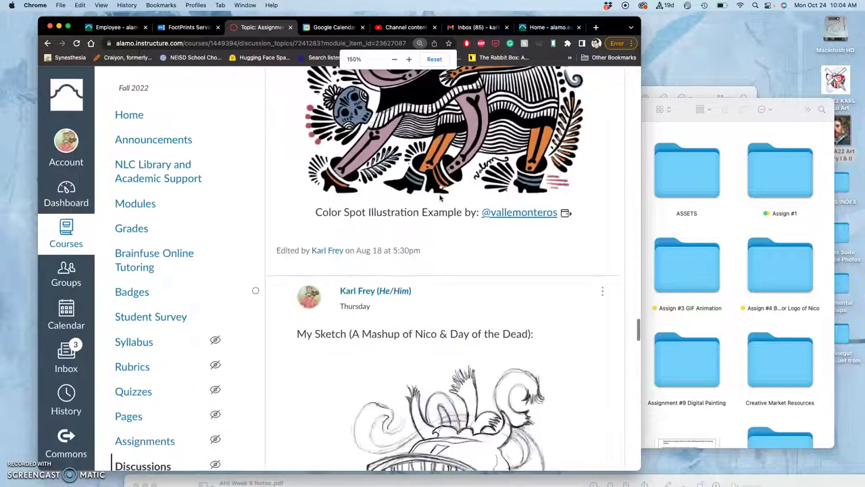
scroll(440, 197, down, 5)
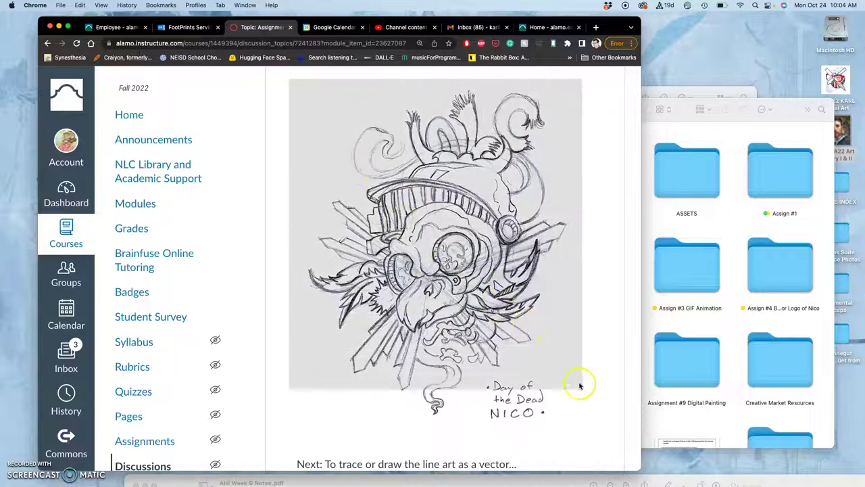
drag(588, 449, 584, 443)
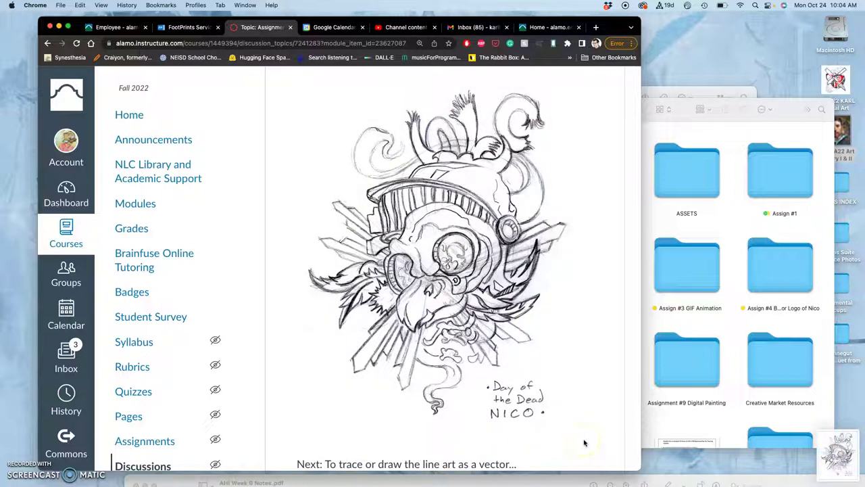
click(466, 155)
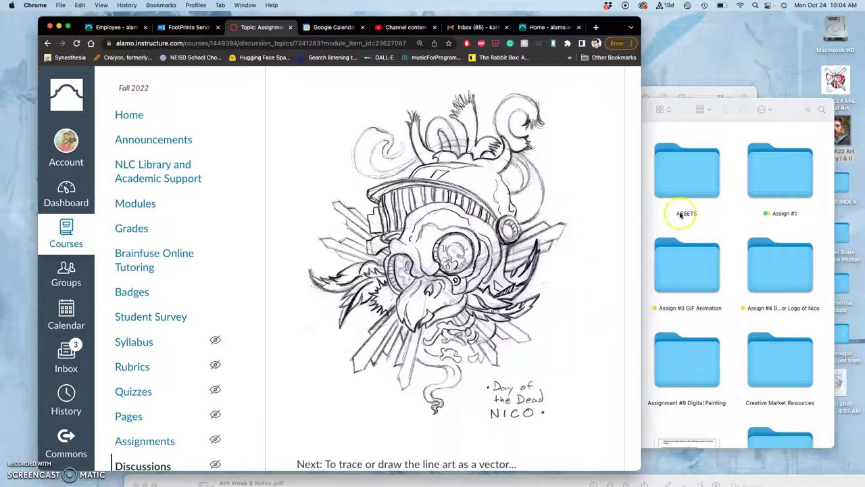
- Open the Assign #5 Spot Illustration folder and move the sketch screenshot into it
click(680, 233)
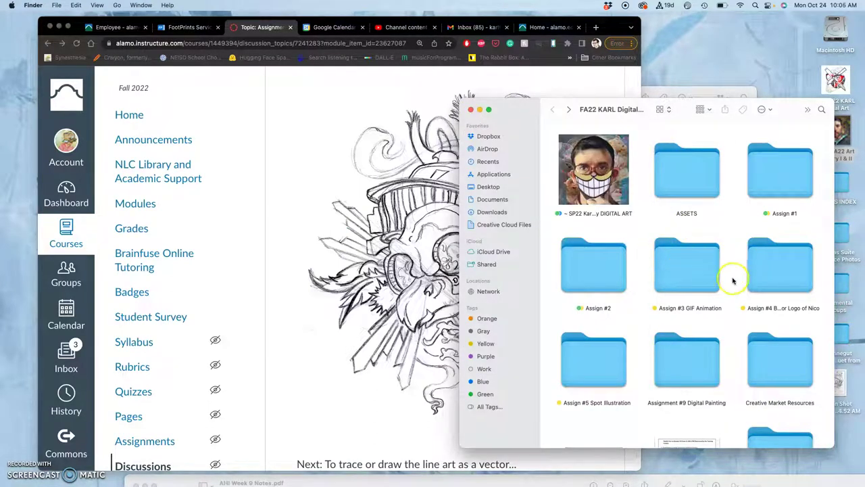
double_click(609, 357)
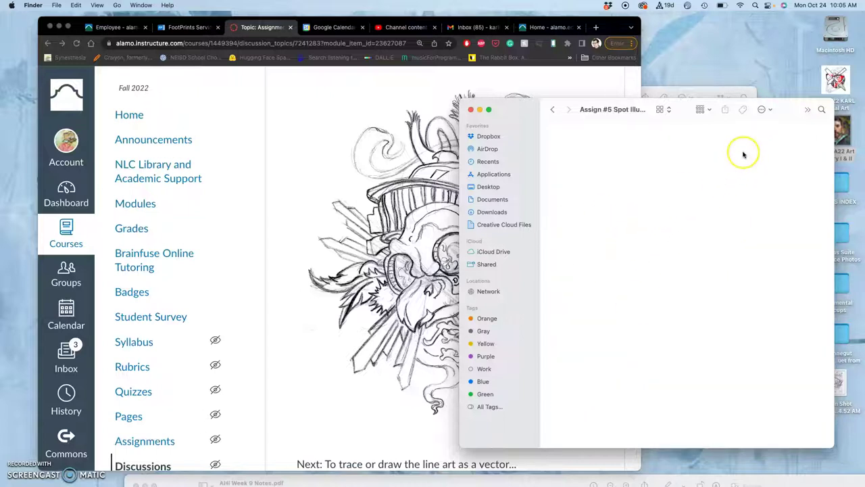
drag(779, 113, 747, 61)
drag(834, 382, 559, 132)
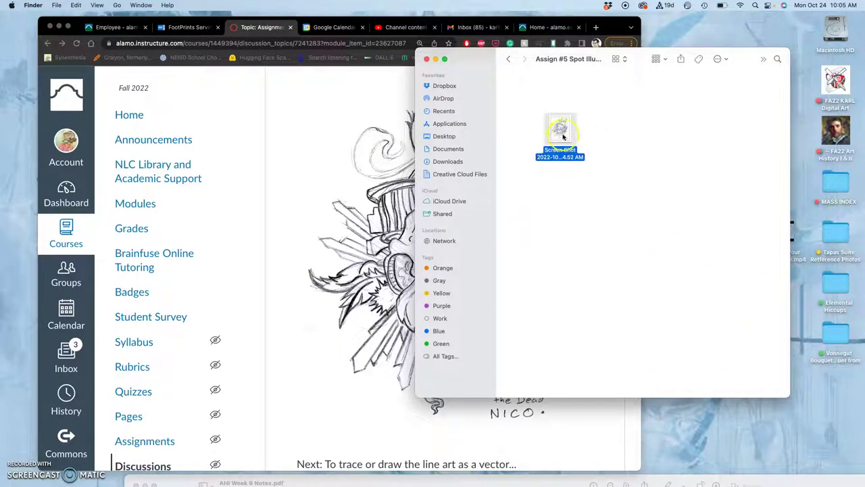
- Launch FaceTime from the Dock to show the sketch on camera
click(367, 325)
click(666, 147)
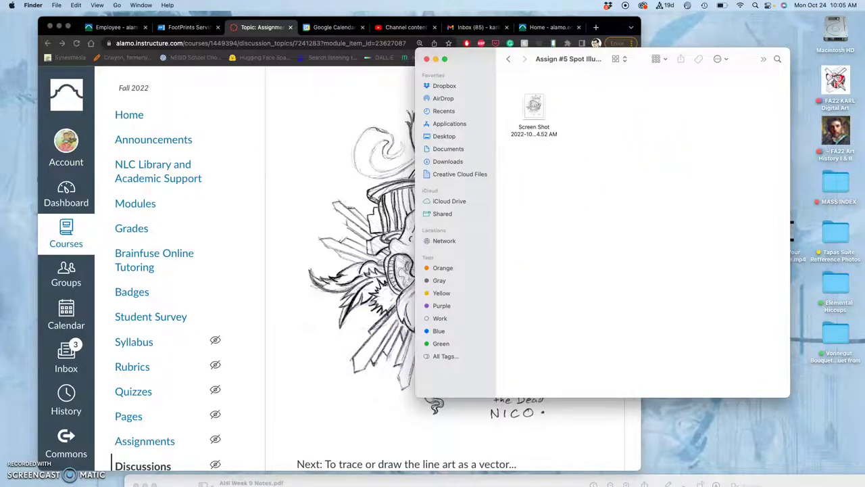
mouse_move(4, 163)
click(12, 135)
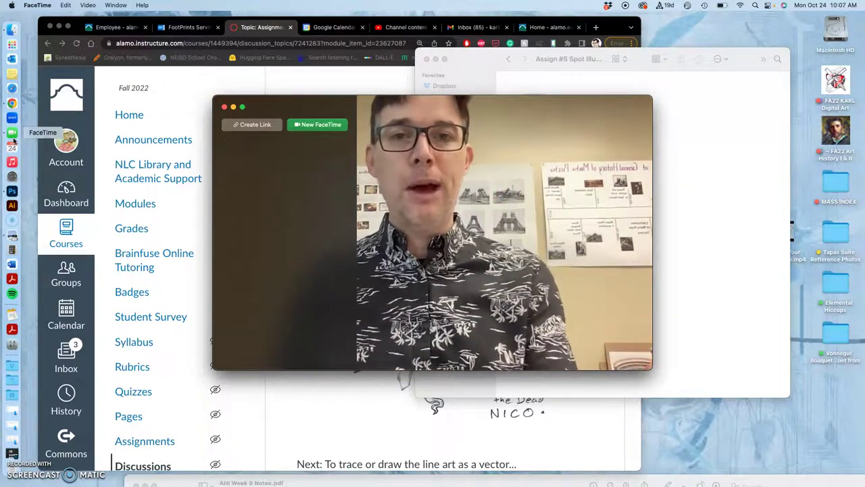
- Close FaceTime, lower the Assign #5 folder window and check the Dropbox activity panel
click(225, 107)
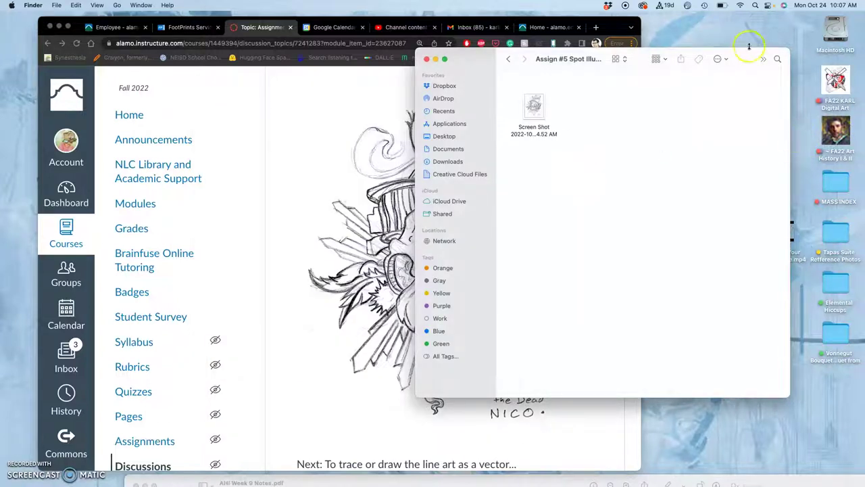
drag(746, 51, 740, 136)
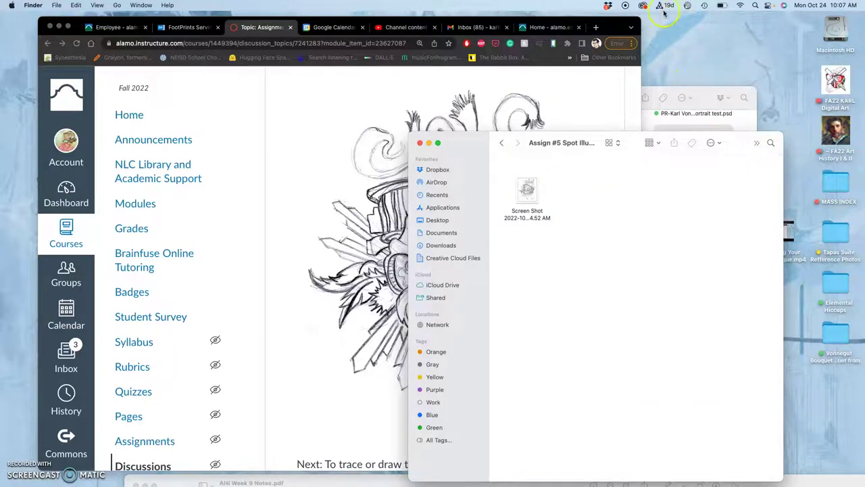
click(607, 6)
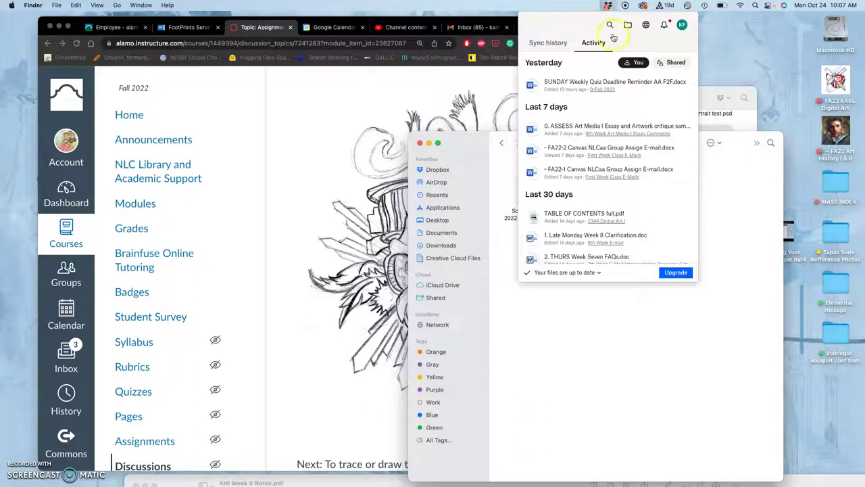
scroll(649, 135, down, 5)
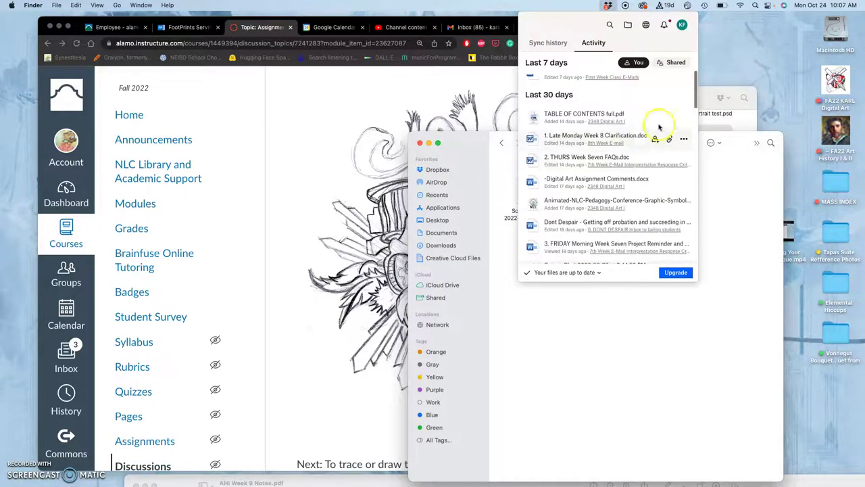
click(747, 72)
- Open the sketch screenshot with Adobe Photoshop 2022
click(633, 179)
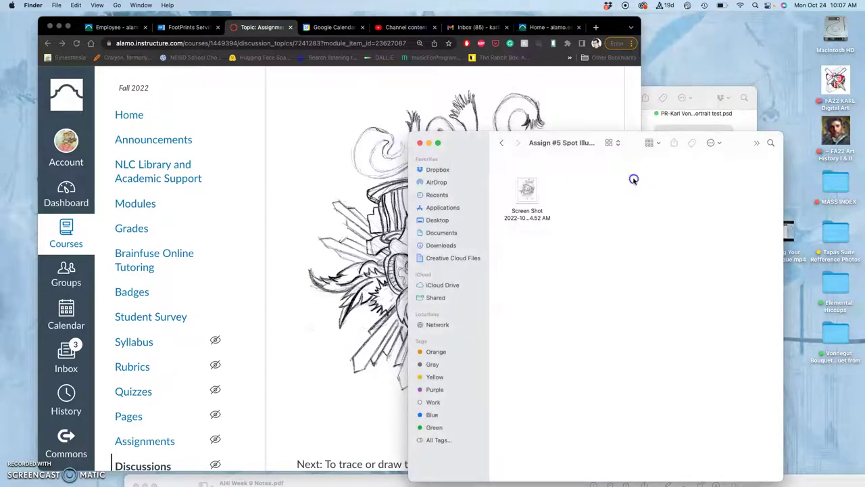
right_click(526, 201)
mouse_move(588, 211)
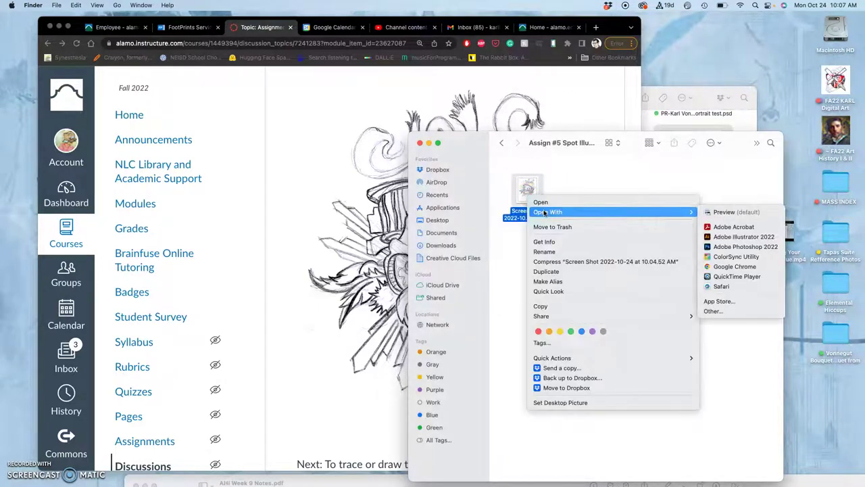
click(757, 247)
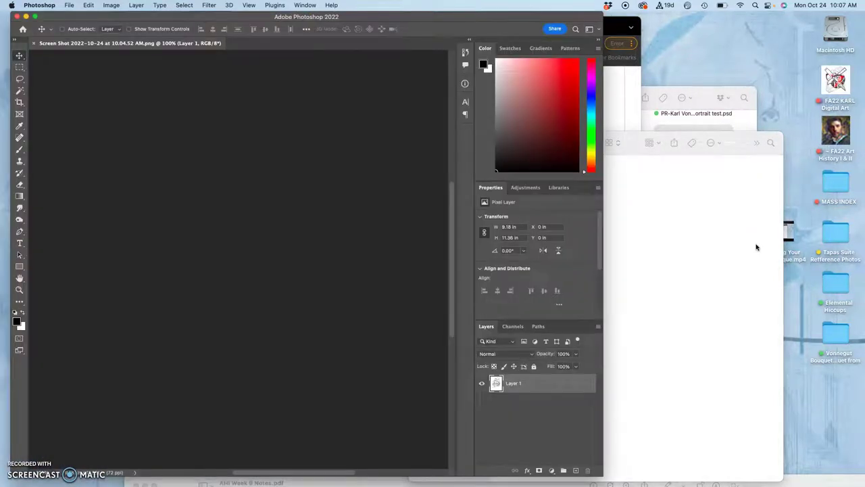
- Reopen the screenshot in Photoshop, close it, reopen it from recent files and zoom out
click(659, 193)
right_click(527, 191)
mouse_move(635, 210)
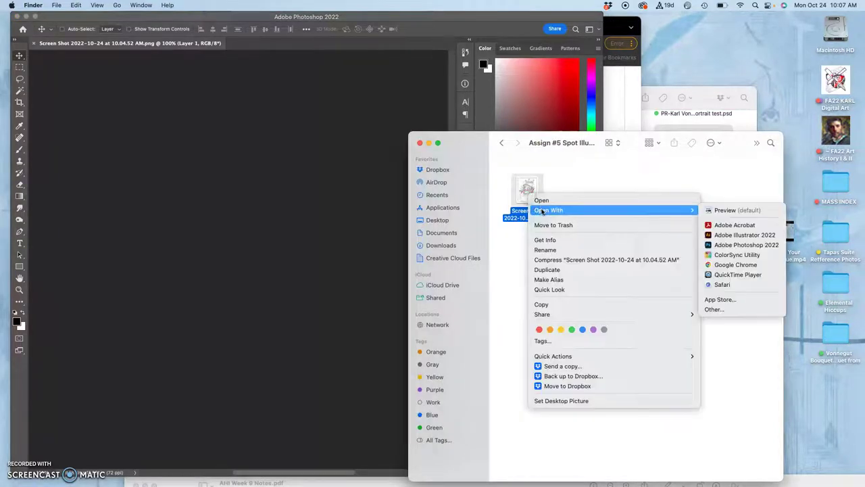
click(748, 245)
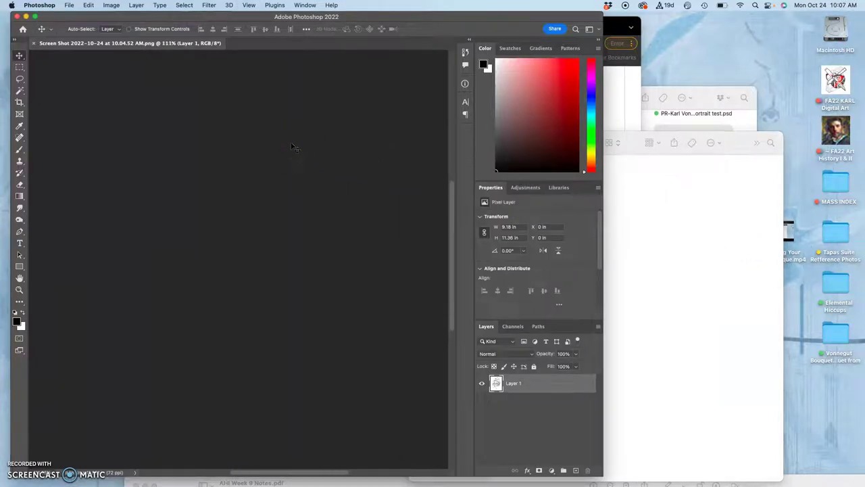
click(33, 43)
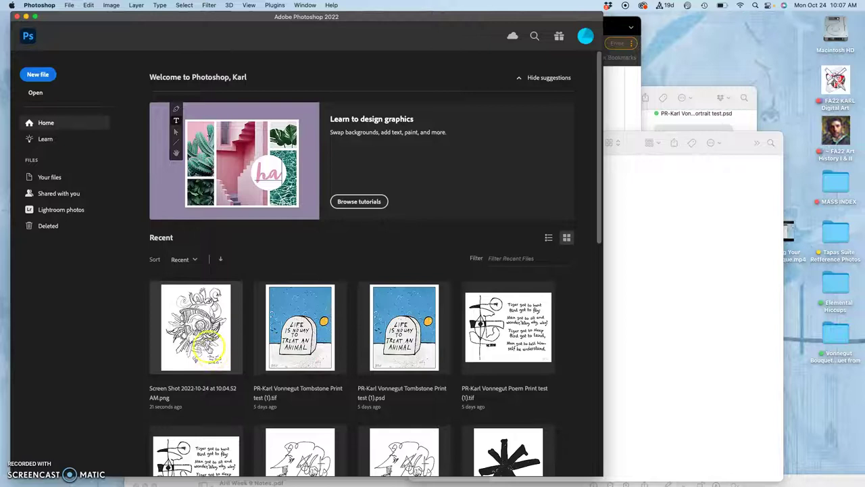
click(209, 346)
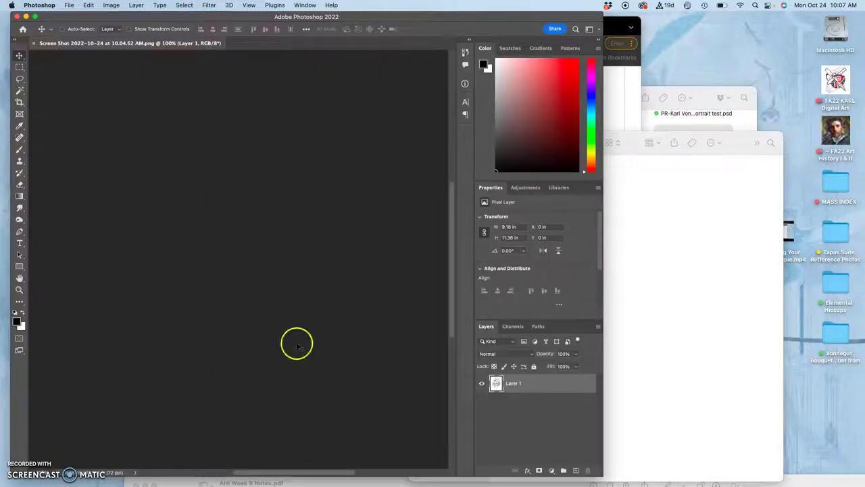
drag(350, 475, 187, 473)
key(super+minus)
key(super+minus)
key(super+minus)
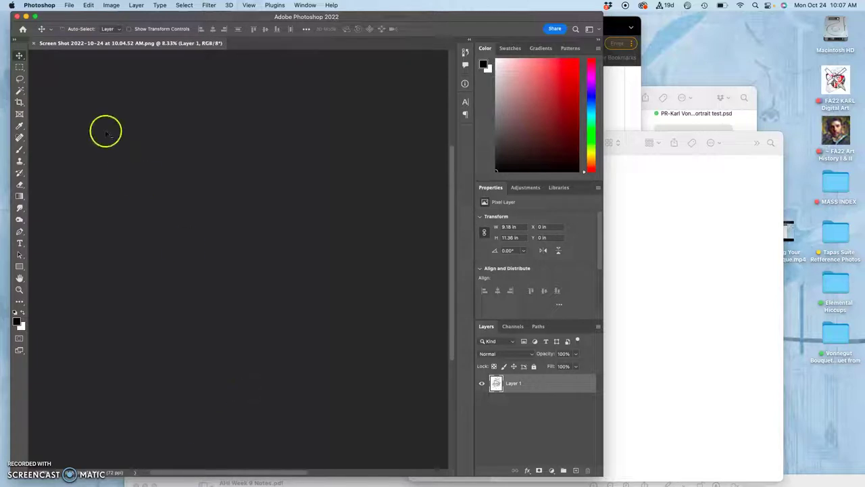
- Hide and quit Photoshop, then relaunch it from the Dock
click(18, 16)
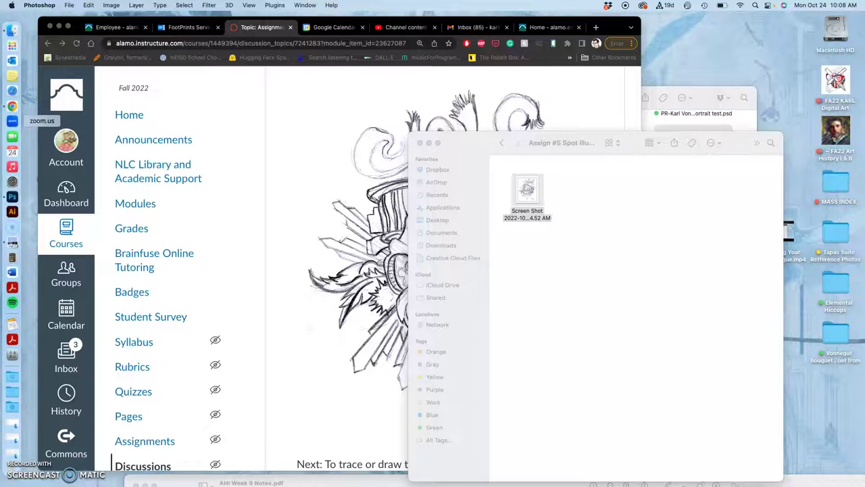
right_click(12, 196)
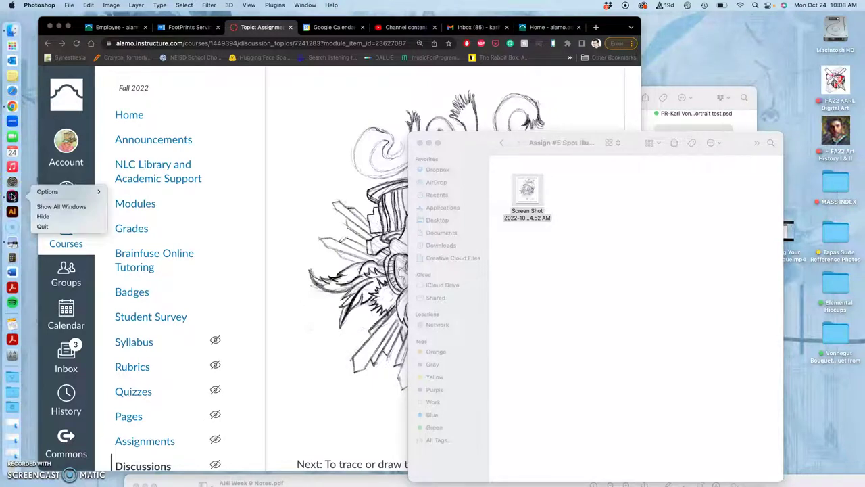
click(42, 228)
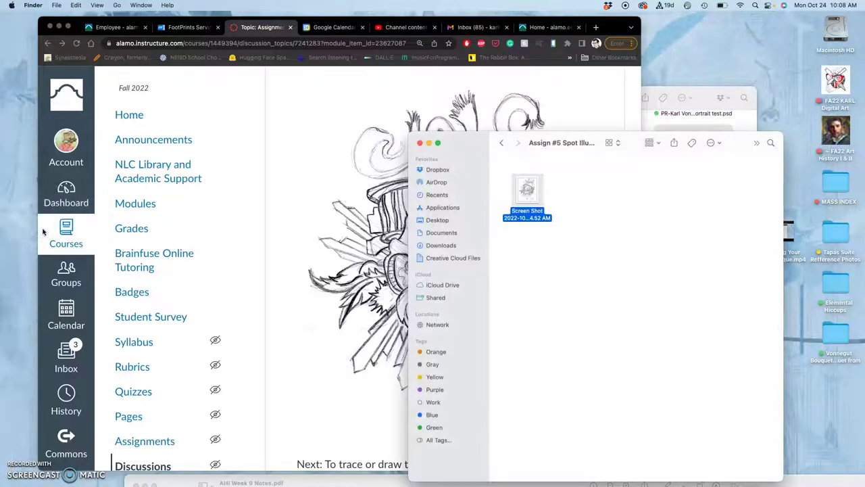
mouse_move(10, 169)
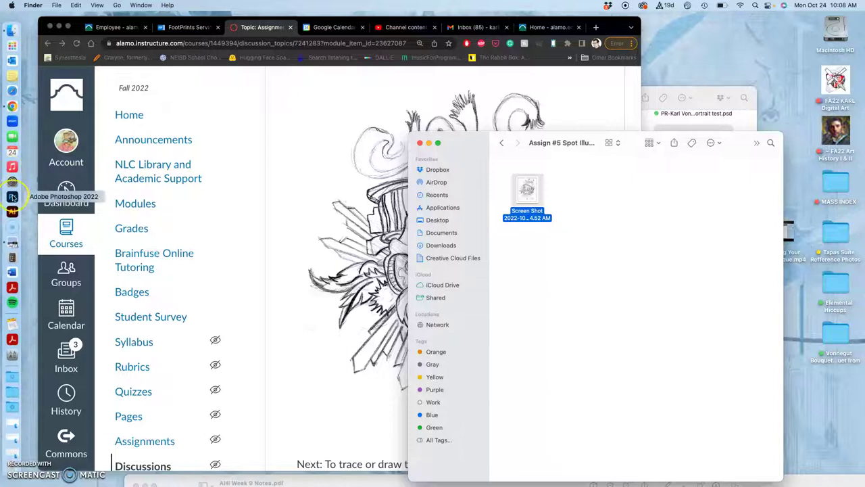
click(12, 197)
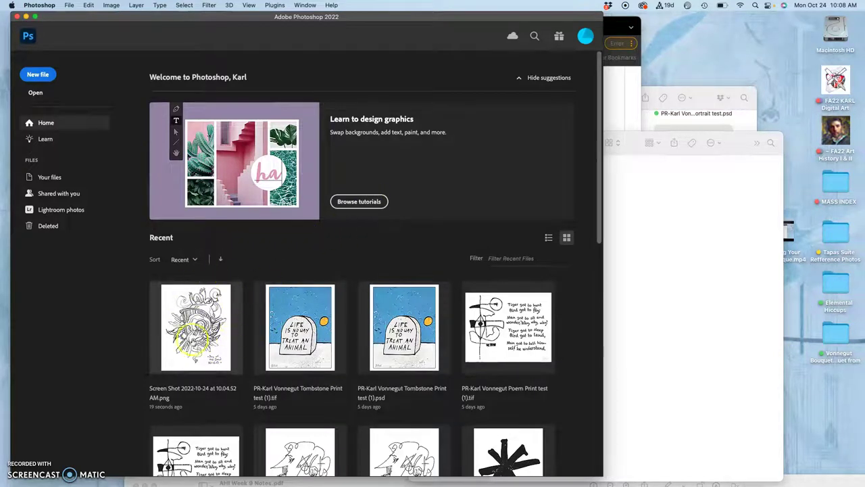
click(613, 225)
double_click(527, 191)
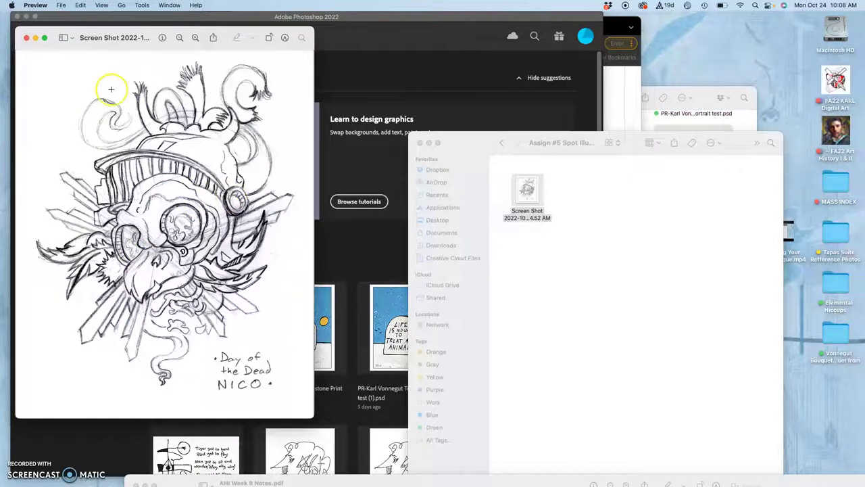
click(26, 39)
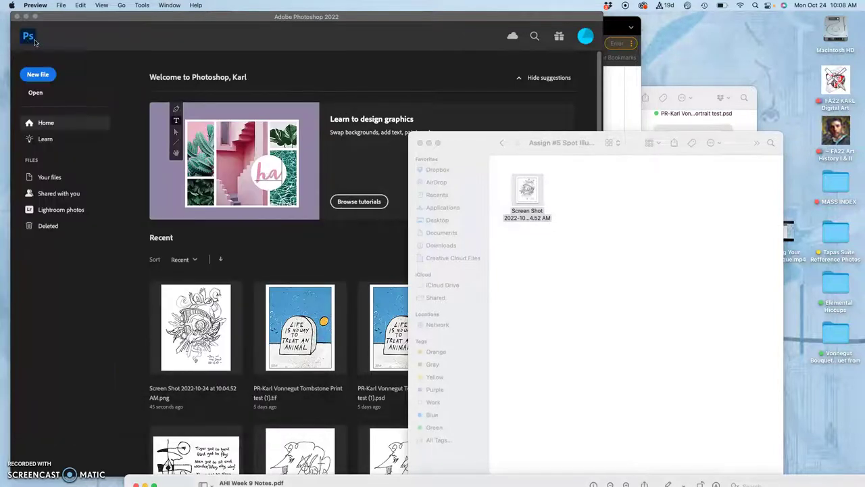
click(125, 135)
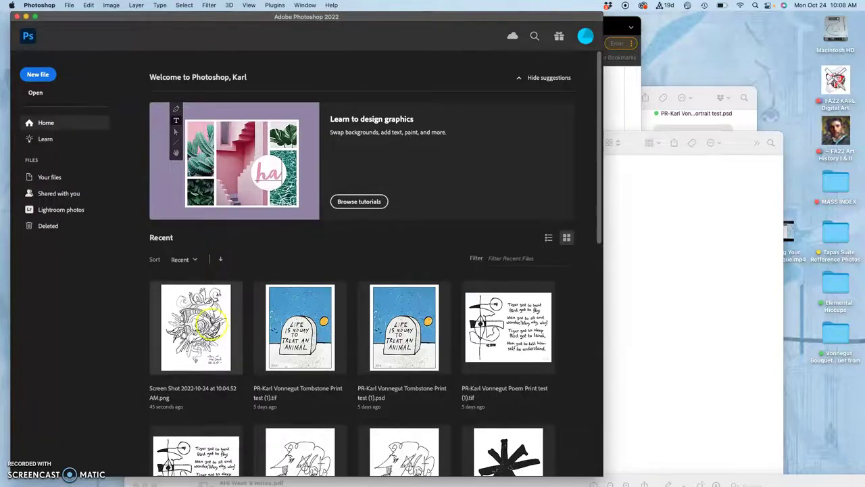
- Open the pencil sketch screenshot from Recent files and add an empty Layer 2 above Layer 1
click(200, 329)
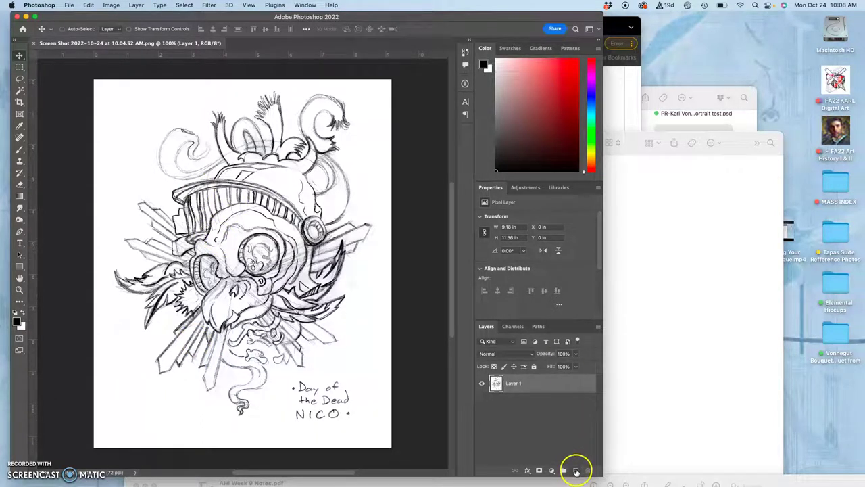
click(576, 471)
click(541, 402)
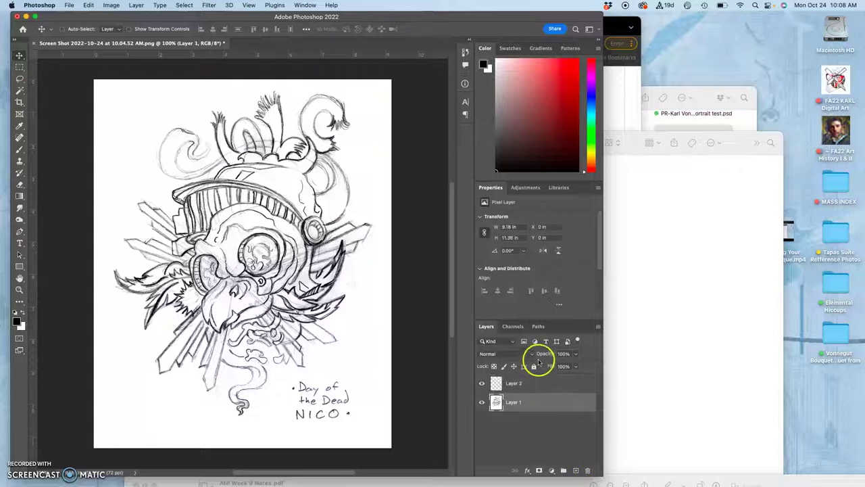
click(575, 354)
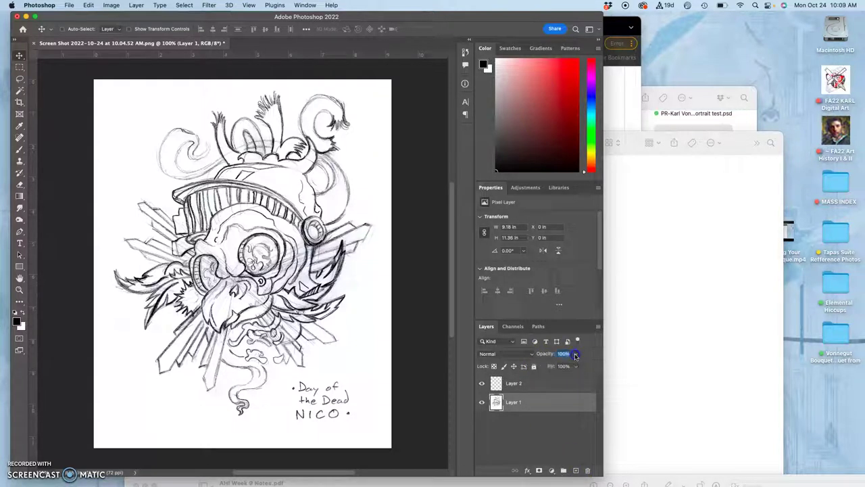
- Set Layer 1's opacity to 48% and confirm it in Blending Options
mouse_move(575, 354)
mouse_down()
mouse_move(537, 405)
mouse_move(573, 344)
mouse_move(575, 356)
mouse_up()
click(575, 355)
click(554, 365)
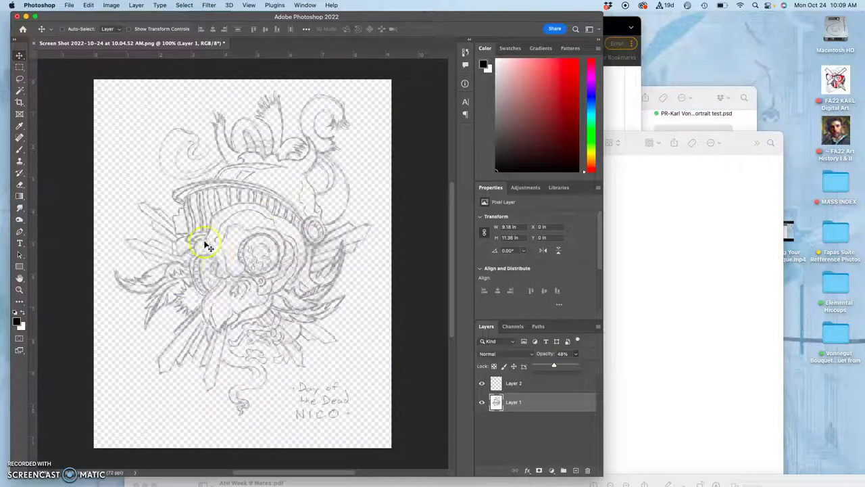
click(541, 410)
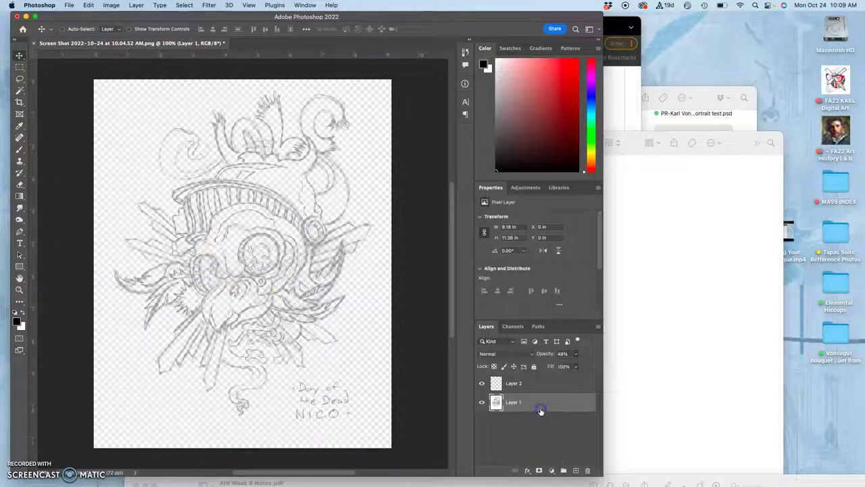
double_click(542, 403)
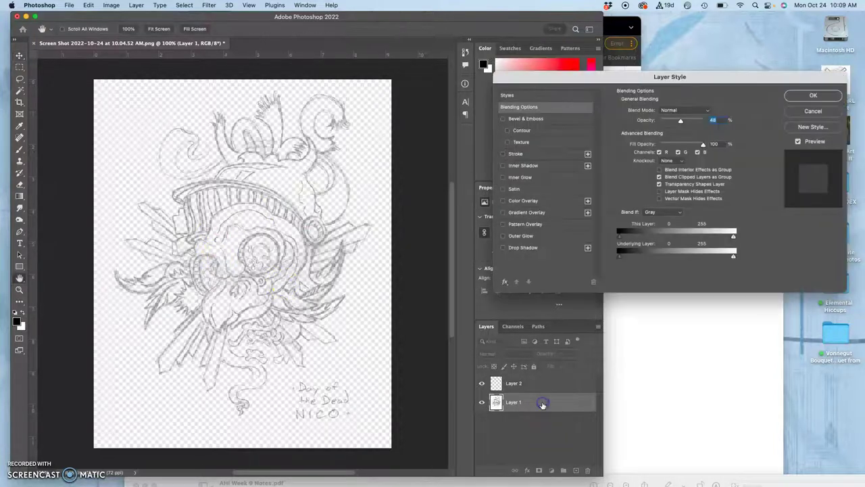
click(804, 98)
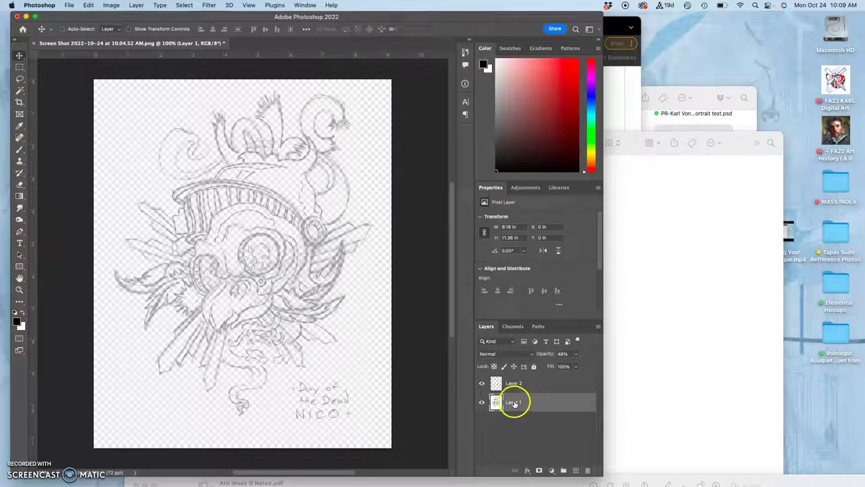
- Add a new Layer 3 and fill it with white using Edit > Fill
click(575, 470)
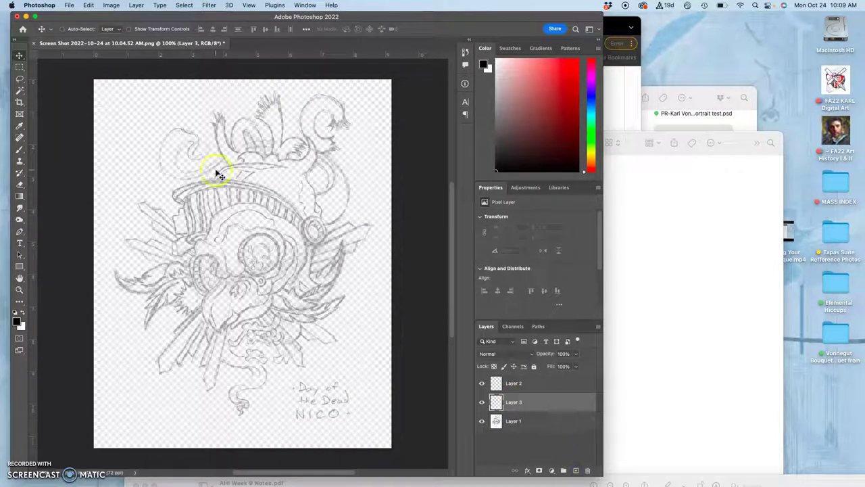
click(90, 5)
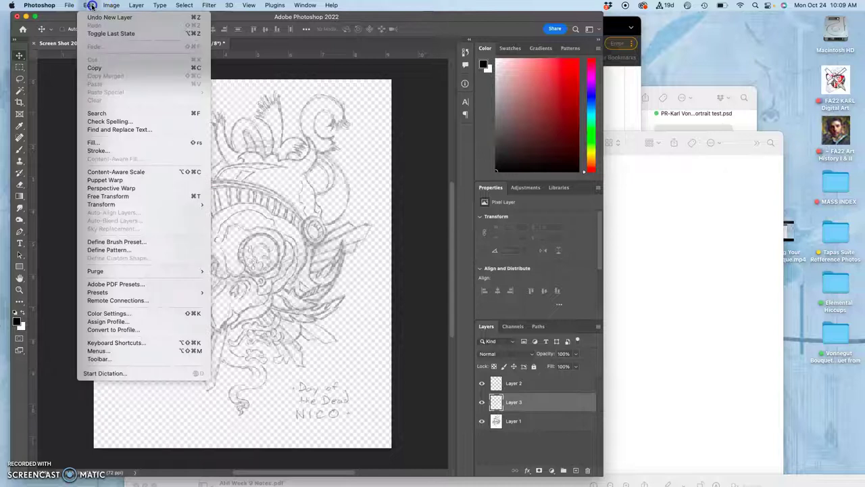
click(94, 142)
click(316, 142)
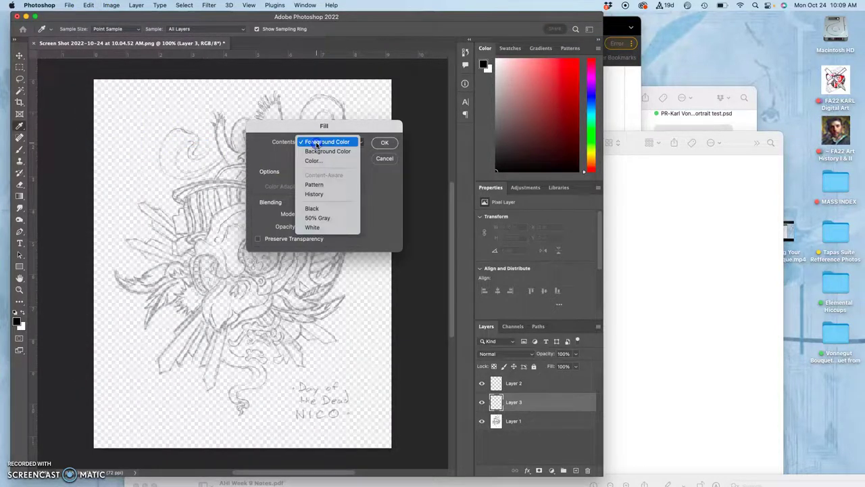
click(316, 228)
click(385, 142)
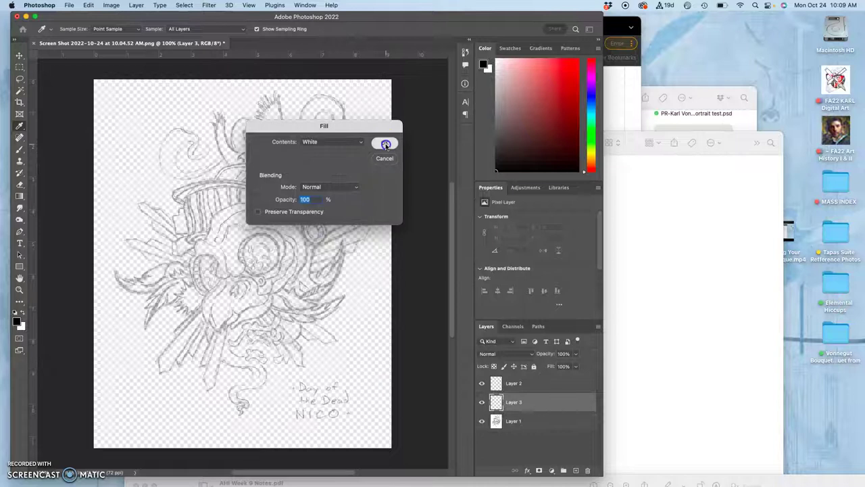
- Move the white Layer 3 below the sketch and lock both Layer 1 and Layer 3
drag(525, 401, 527, 439)
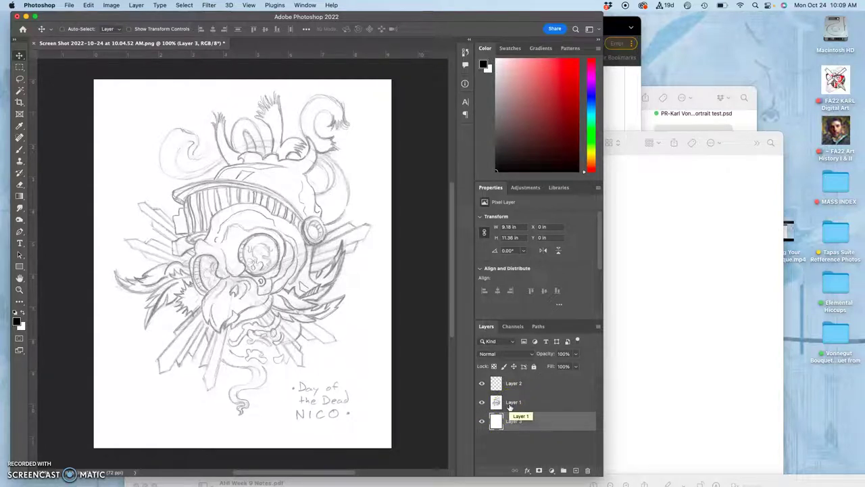
click(512, 403)
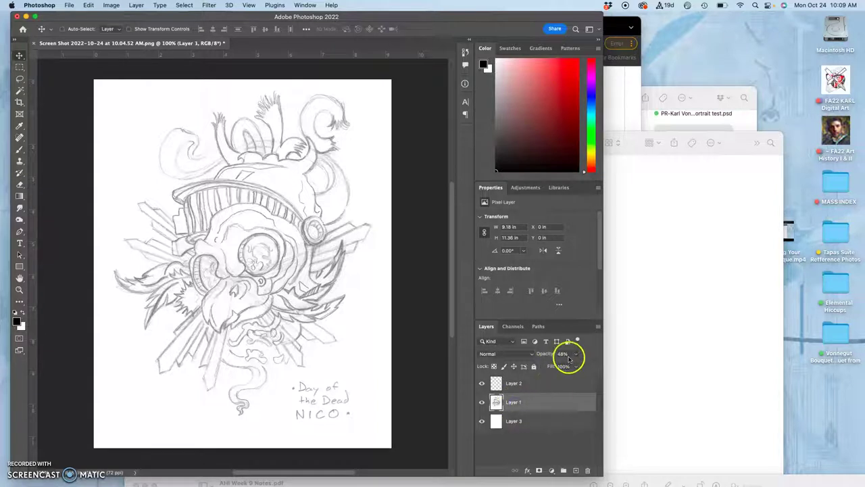
click(482, 402)
click(482, 401)
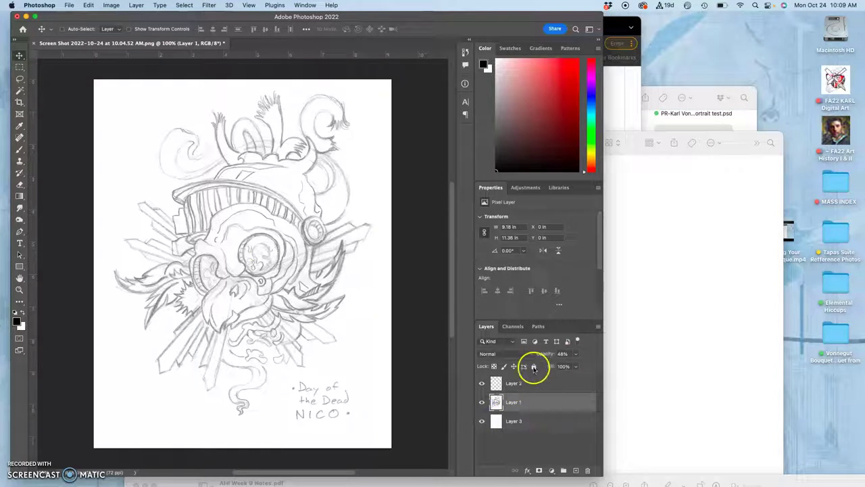
click(534, 366)
click(537, 417)
click(533, 367)
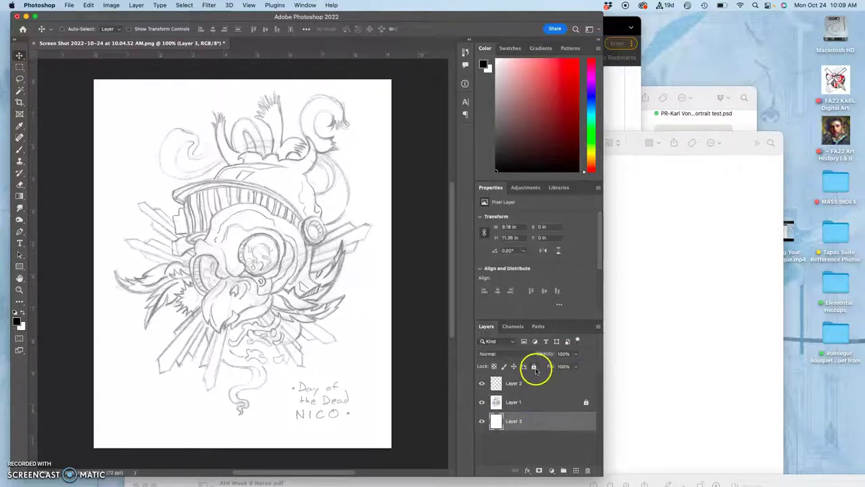
- Rename the empty Layer 2 to 'INK'
click(532, 389)
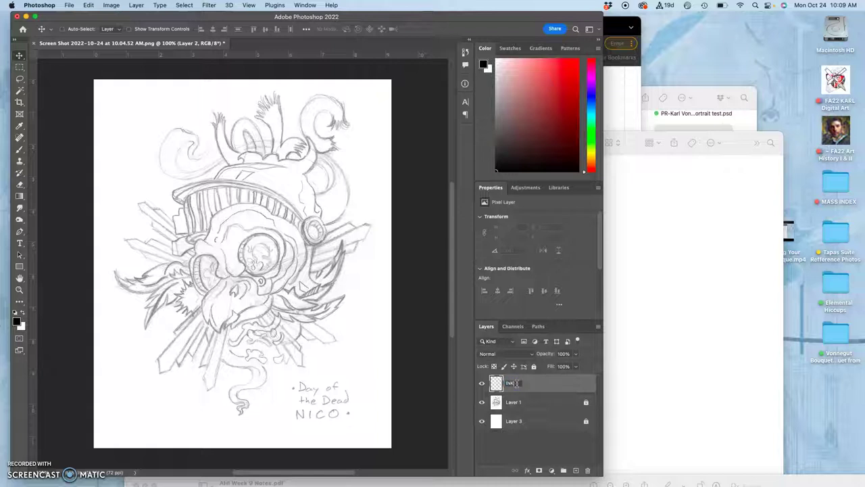
click(515, 384)
text(INK)
click(547, 400)
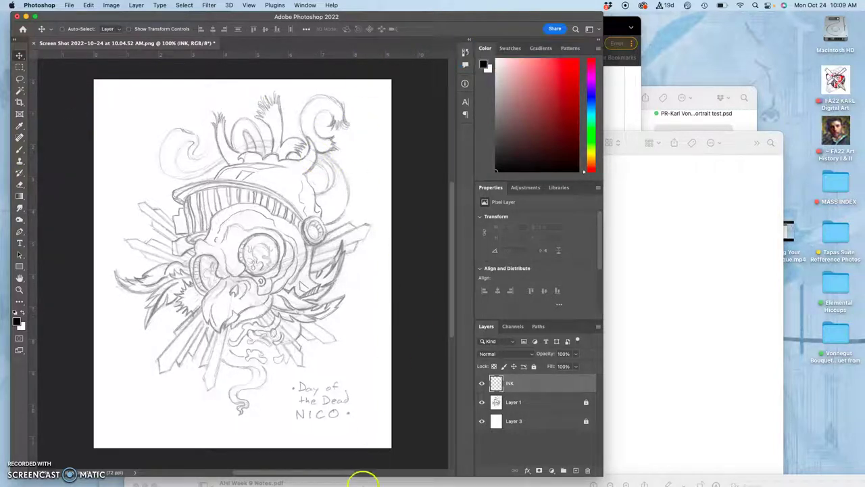
mouse_move(2, 372)
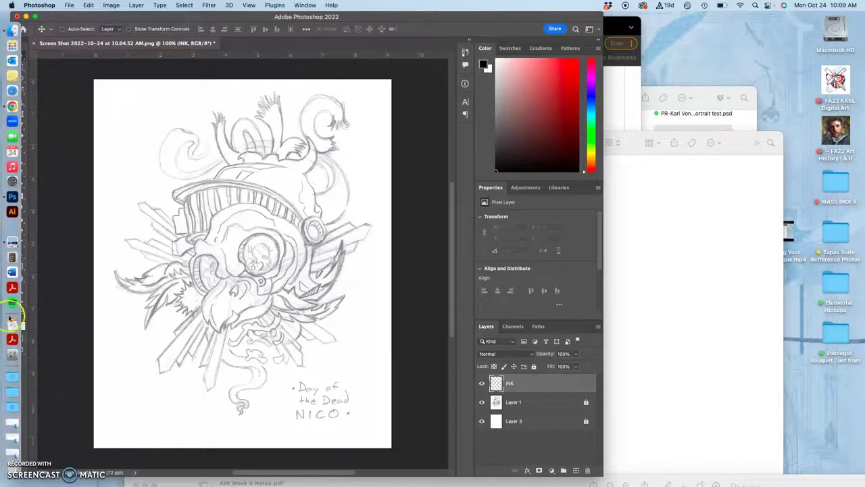
- Close the FaceTime video window to bring Photoshop back into view
click(11, 139)
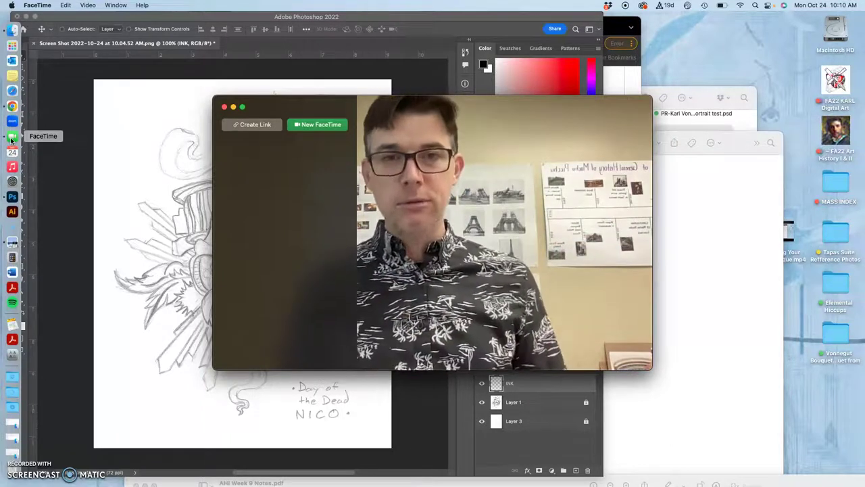
click(171, 100)
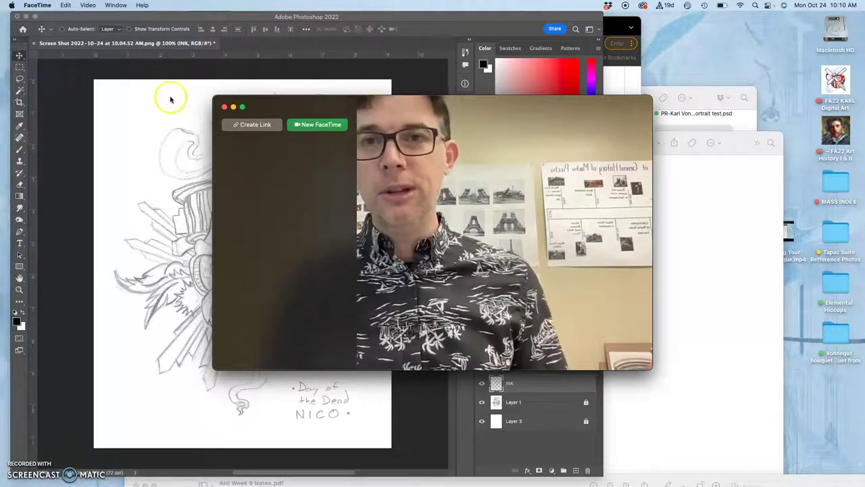
click(224, 107)
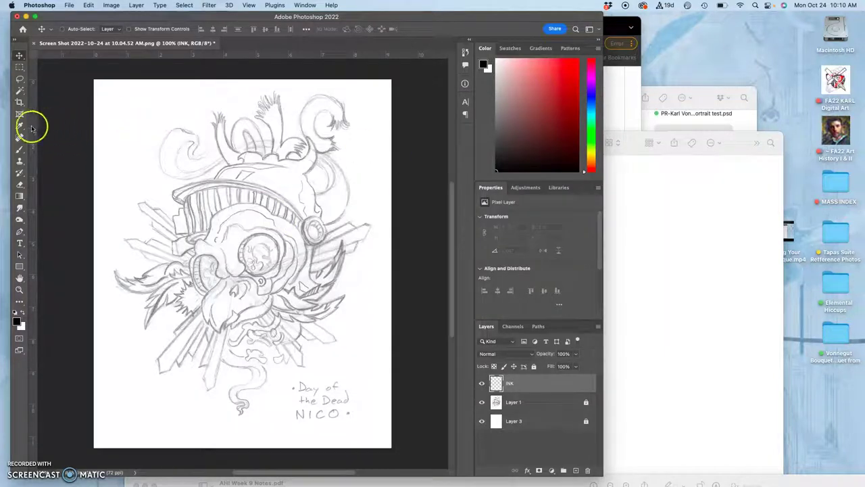
- Make the standard Brush Tool active, after checking the brush and history brush groups
click(19, 150)
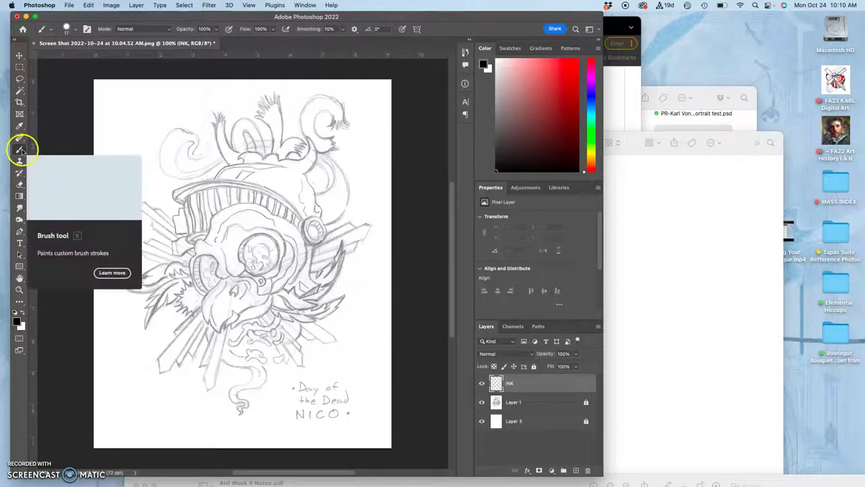
click(20, 151)
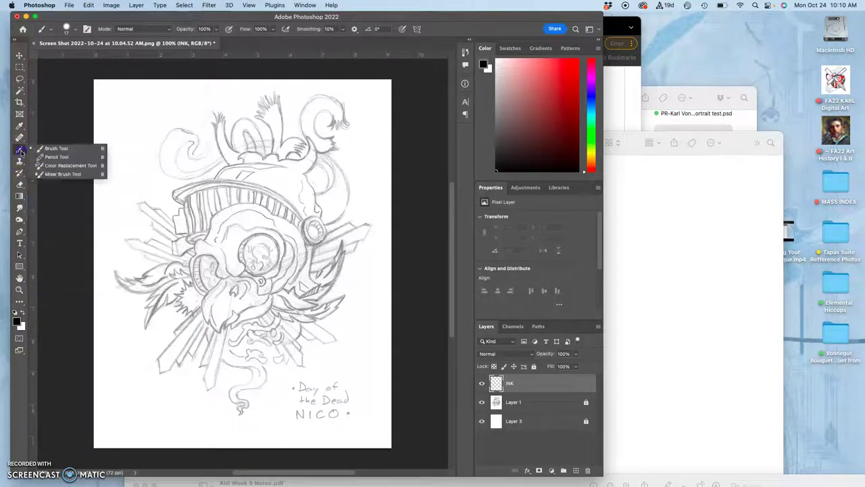
click(53, 164)
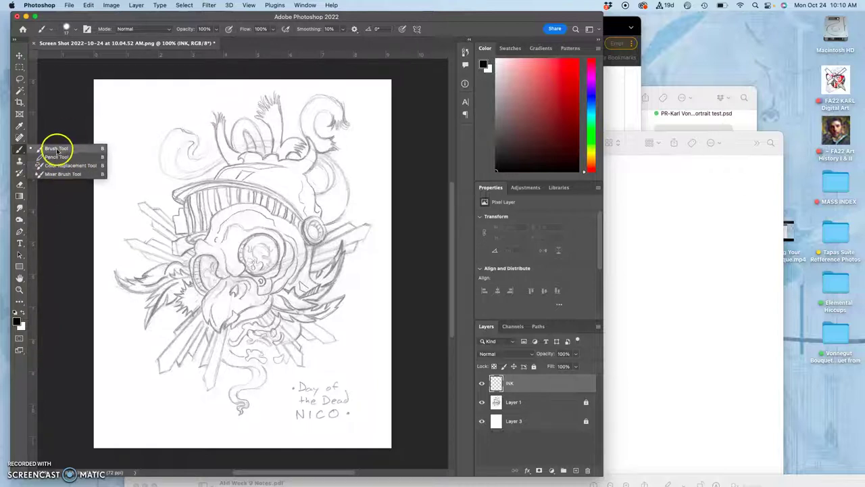
click(58, 148)
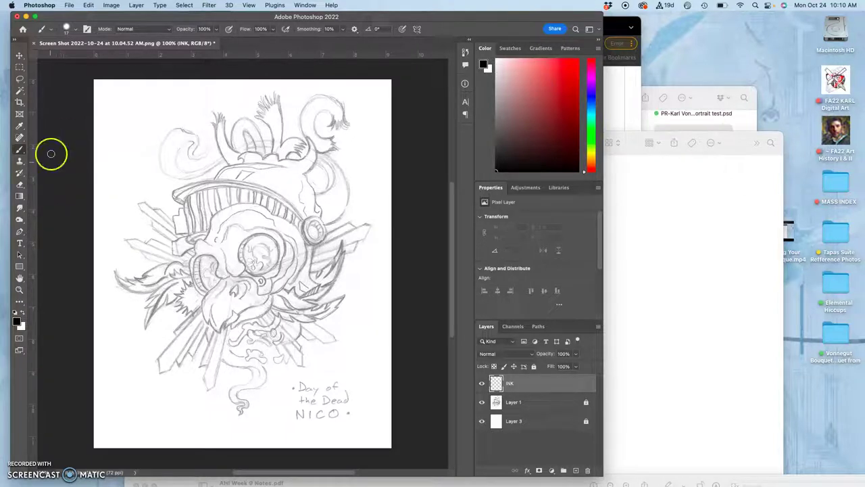
right_click(20, 171)
drag(36, 177, 24, 177)
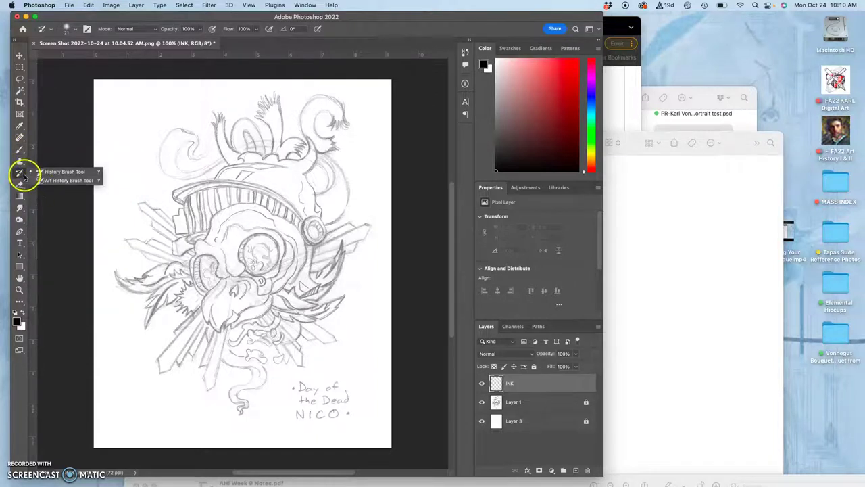
click(24, 151)
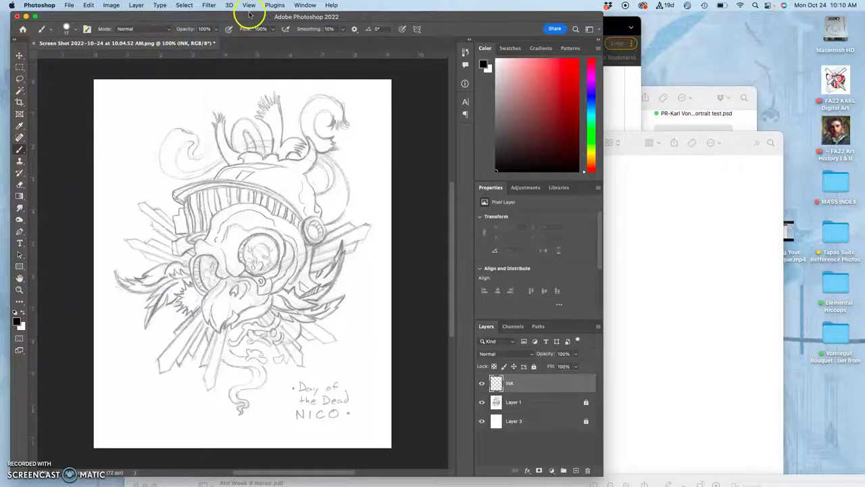
- Reposition the Photoshop window and enlarge it to the right
drag(250, 16, 250, 34)
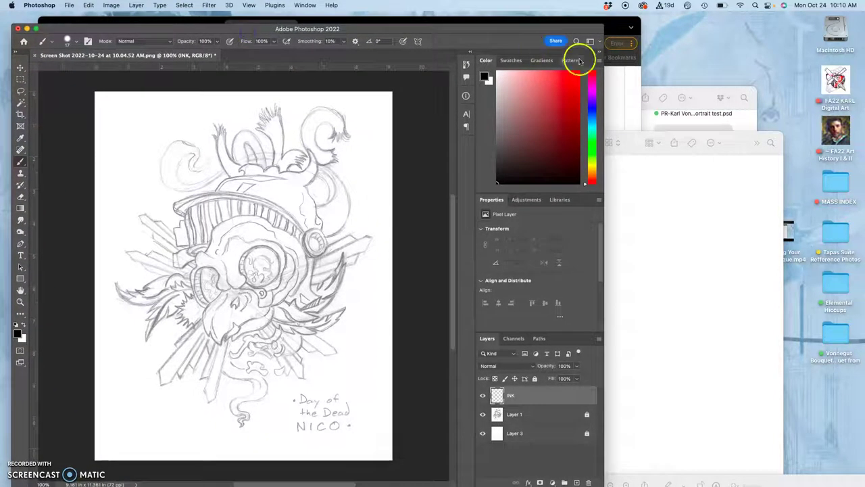
drag(604, 25, 656, 37)
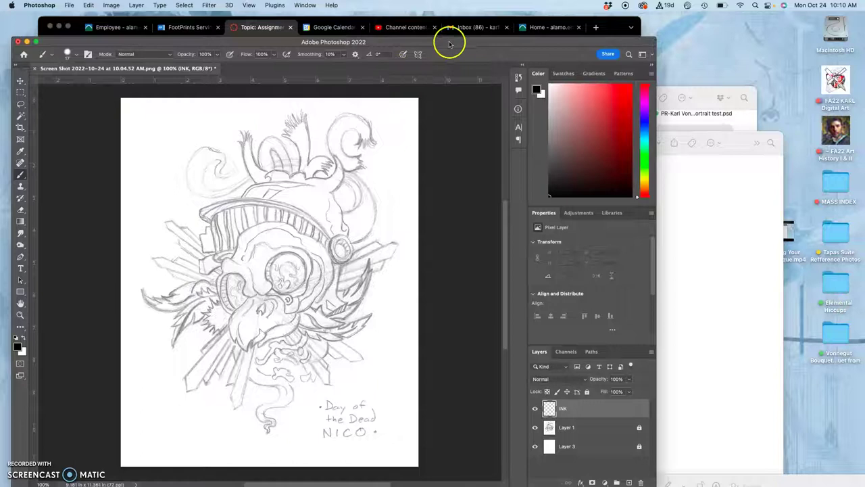
drag(450, 41, 457, 42)
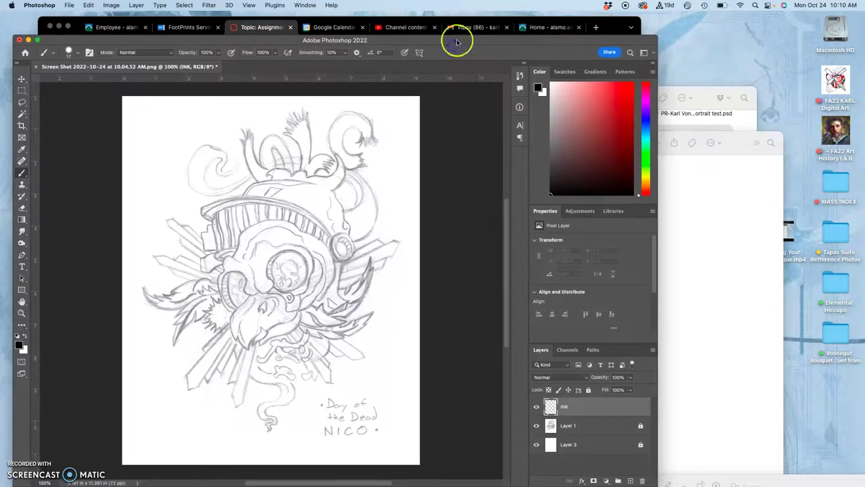
- Raise the Hard Round brush's hardness to 80% in the Brush Preset picker
click(77, 53)
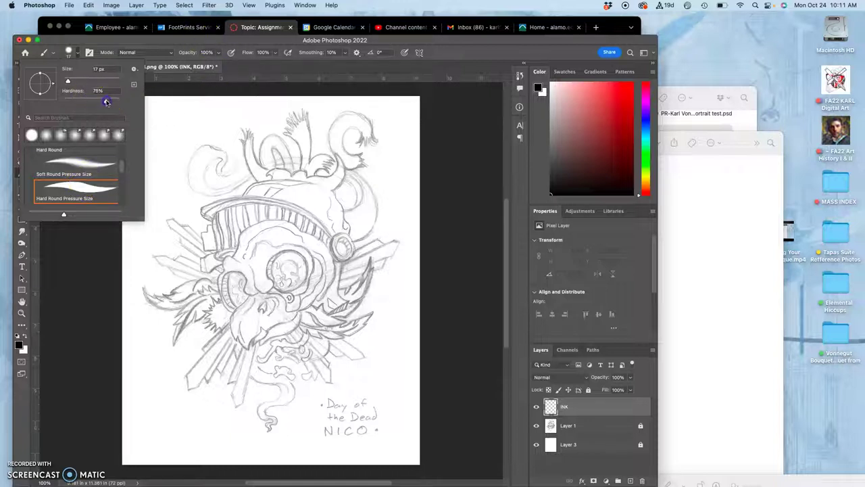
drag(106, 102, 112, 101)
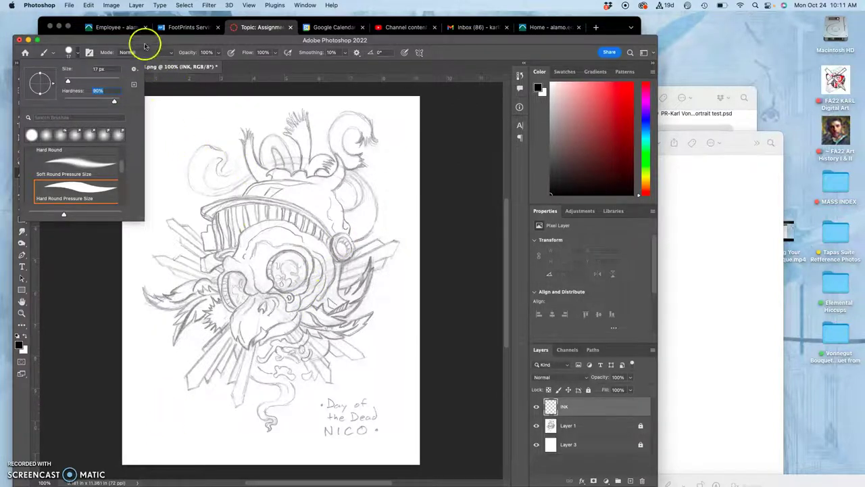
click(112, 5)
- Resample the image to width 8, height 10 inches at 350 pixels/inch
click(124, 75)
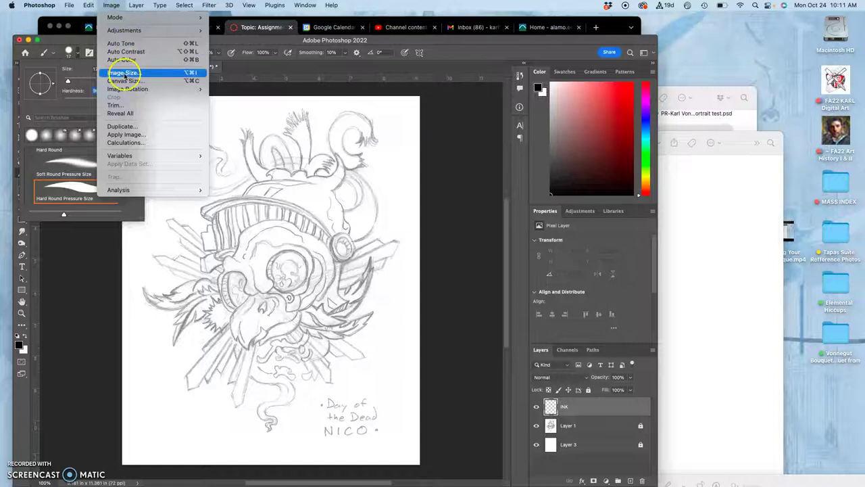
click(124, 75)
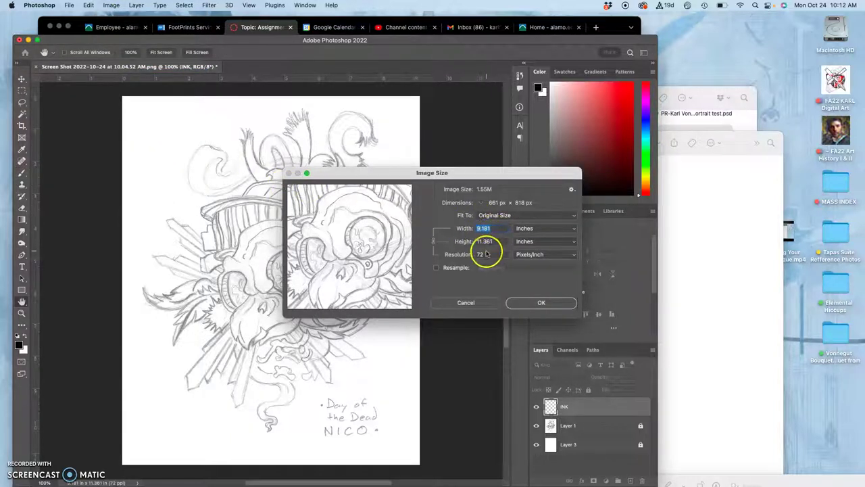
click(436, 269)
click(491, 229)
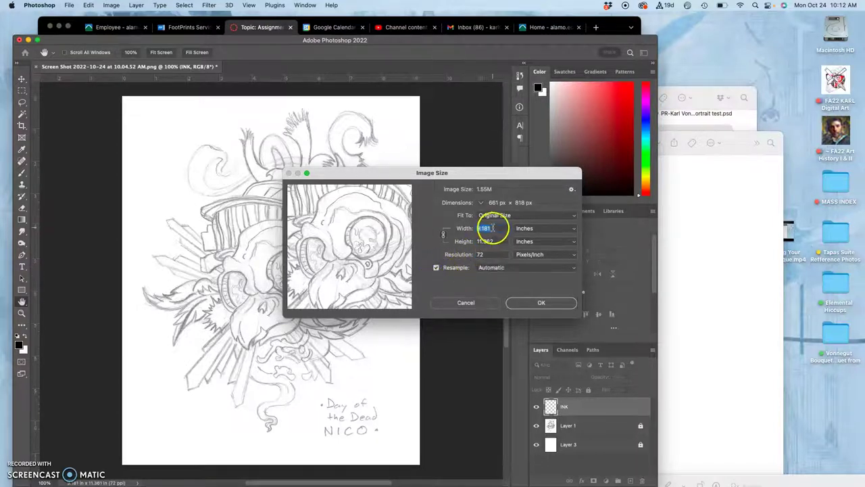
text(8)
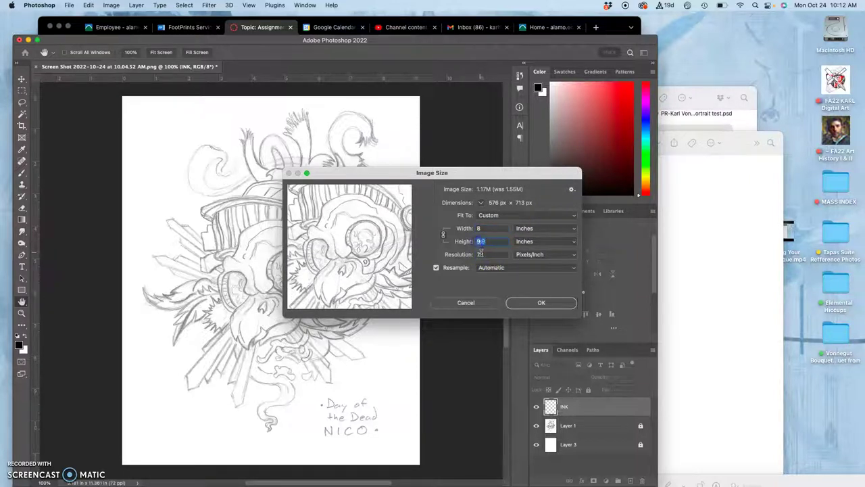
click(486, 241)
text(1)
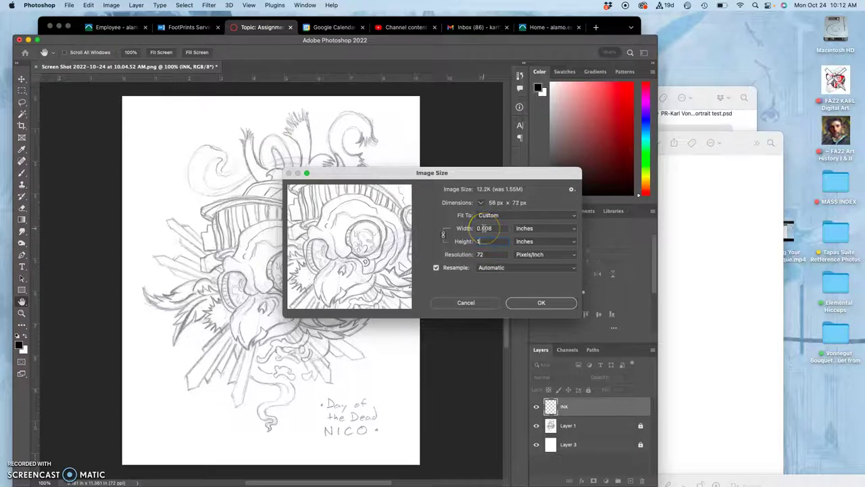
text(0)
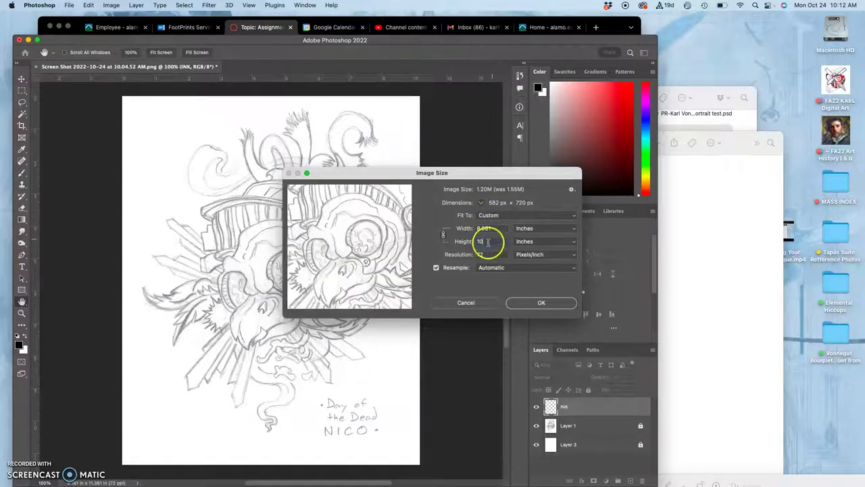
click(488, 254)
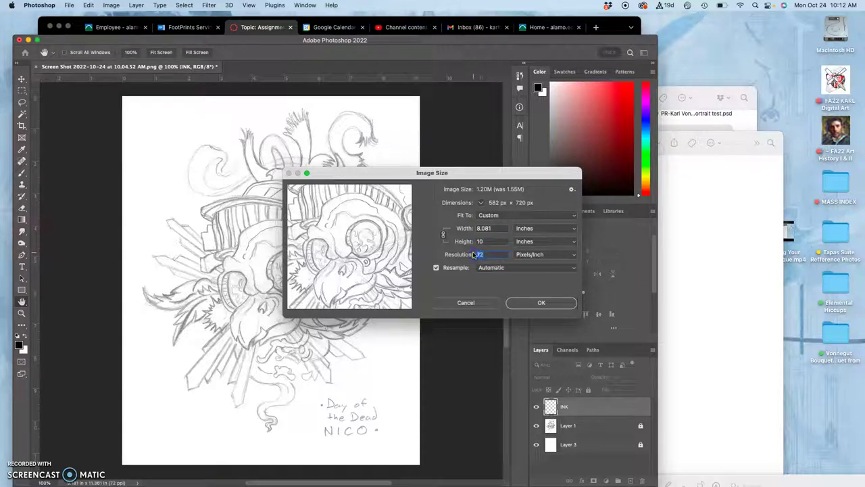
text(350)
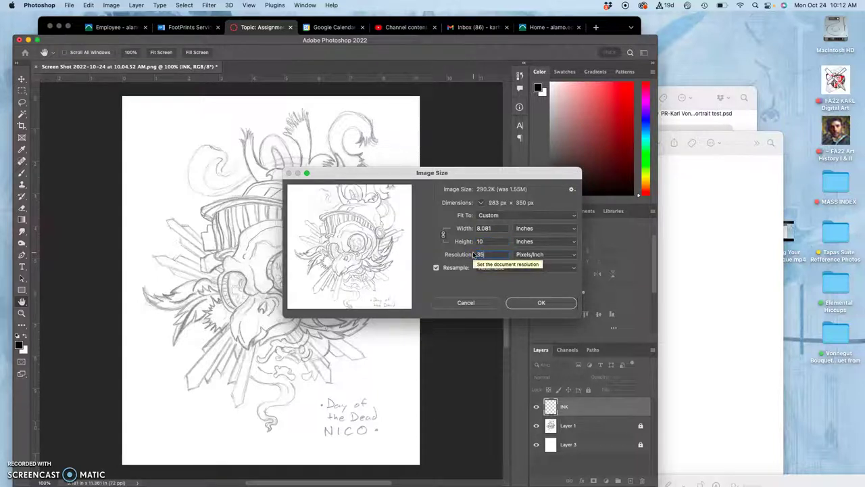
click(530, 299)
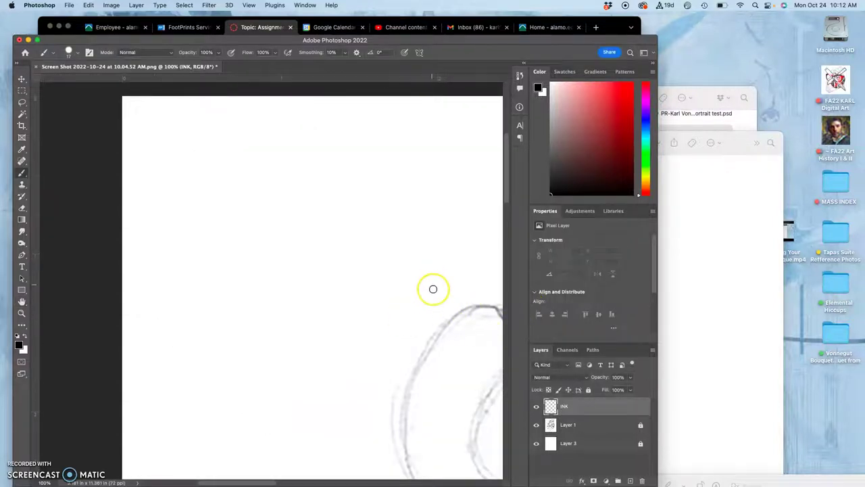
- Zoom out and pan to show the whole sketch, undoing the last stroke
key(super+minus)
key(super+minus)
key(super+minus)
mouse_move(409, 287)
mouse_down()
mouse_move(258, 153)
mouse_move(204, 179)
mouse_move(215, 142)
mouse_move(228, 150)
mouse_move(217, 168)
mouse_move(210, 164)
mouse_move(166, 207)
mouse_move(192, 199)
mouse_move(217, 175)
mouse_move(201, 157)
mouse_up()
key(super+z)
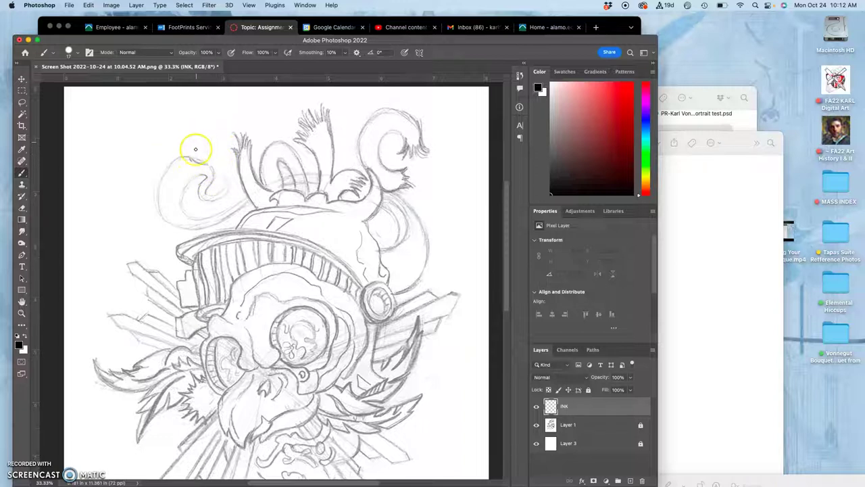
- Enlarge the brush size to 64 px in the Brush Preset picker
click(70, 51)
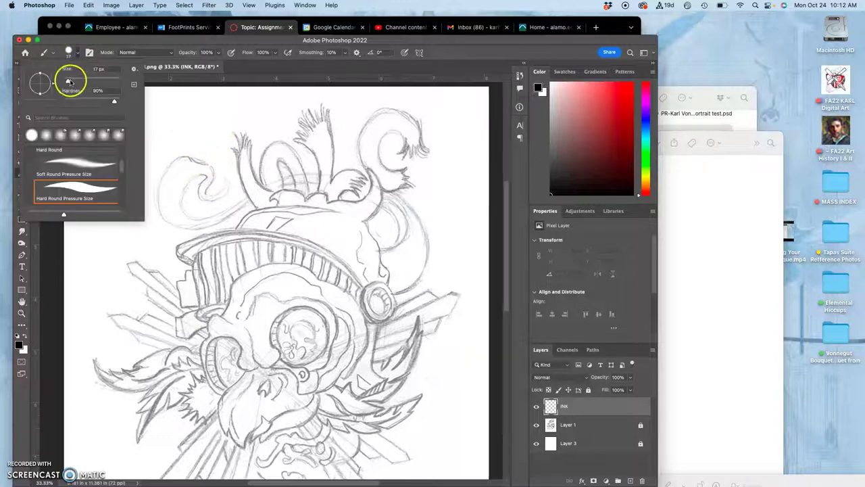
drag(69, 82, 72, 82)
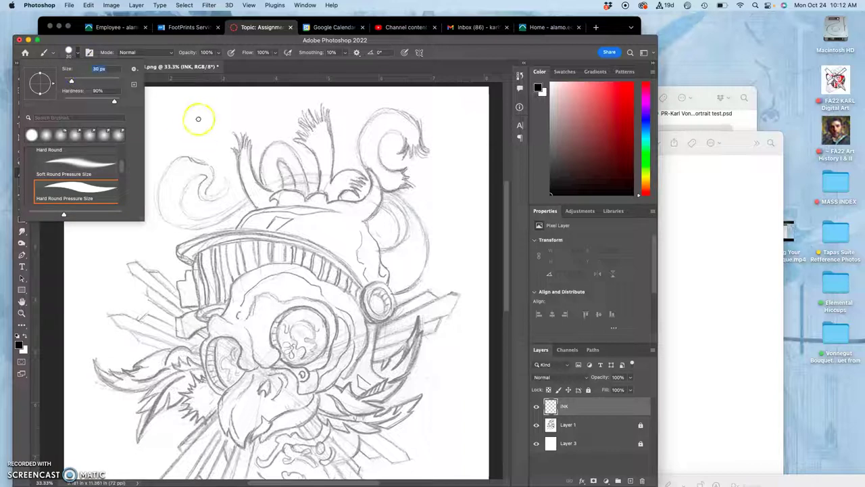
drag(73, 82, 78, 82)
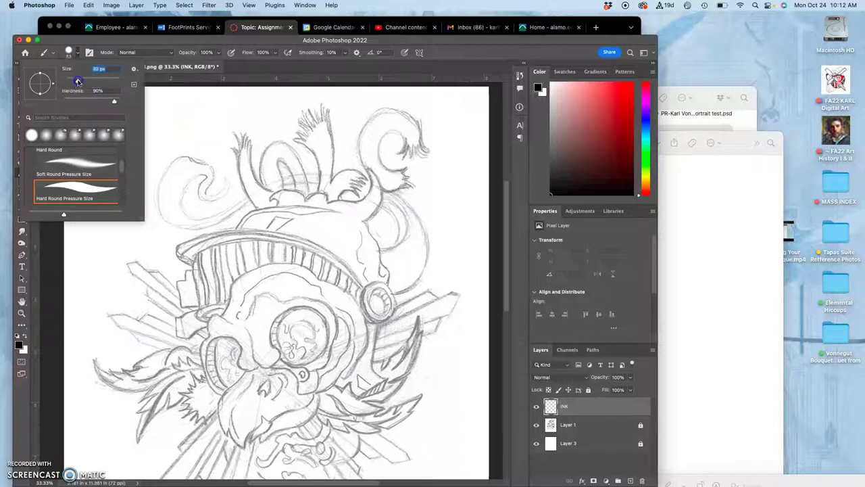
click(188, 117)
- Paint a test ink stroke, undo it, and target the INK layer
mouse_move(161, 114)
mouse_down()
mouse_move(147, 139)
mouse_move(213, 134)
mouse_move(177, 137)
mouse_move(137, 226)
mouse_move(117, 216)
mouse_move(121, 168)
mouse_move(109, 144)
mouse_move(144, 126)
mouse_move(106, 153)
mouse_move(96, 221)
mouse_move(98, 183)
mouse_move(111, 252)
mouse_move(88, 247)
mouse_up()
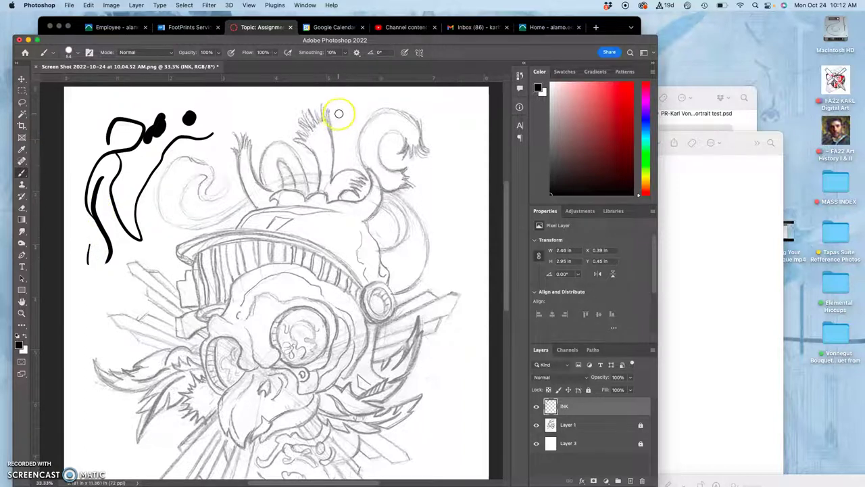
key(super+z)
key(super+z)
key(super+z)
key(super+z)
key(super+z)
key(super+z)
key(super+z)
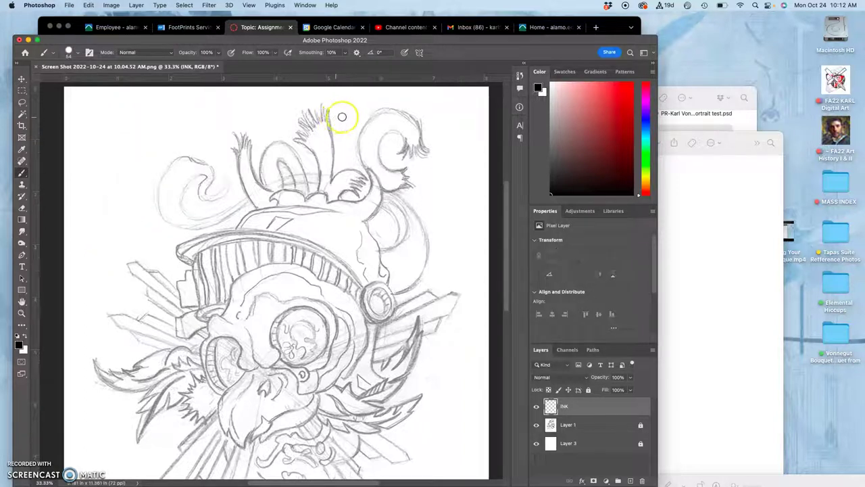
click(540, 408)
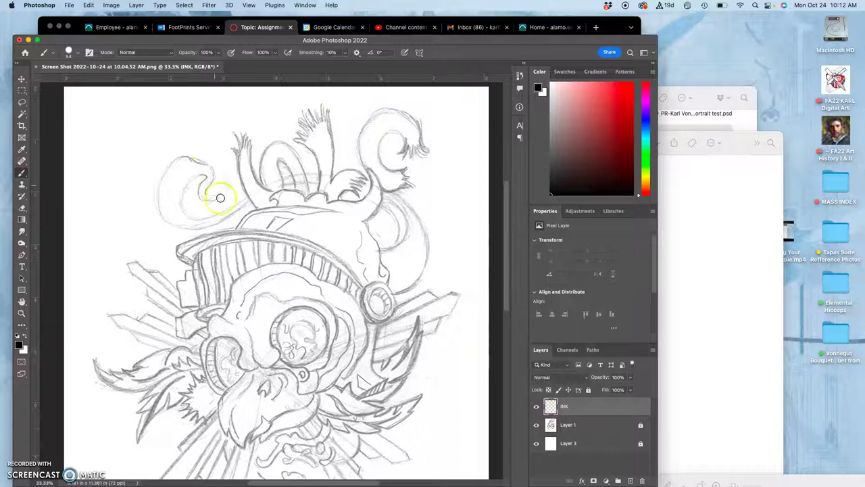
- Zoom to 50% and rotate the canvas view about -44° around the helmet, then return to the Brush tool
scroll(250, 200, down, 5)
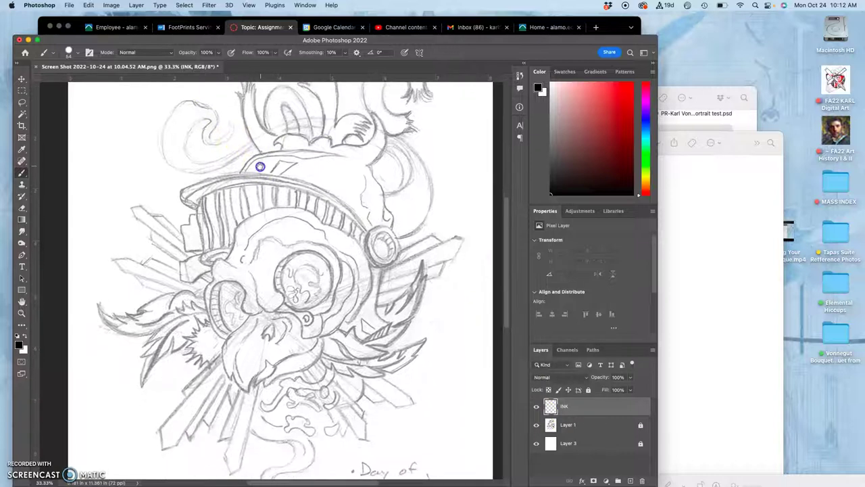
scroll(249, 187, down, 4)
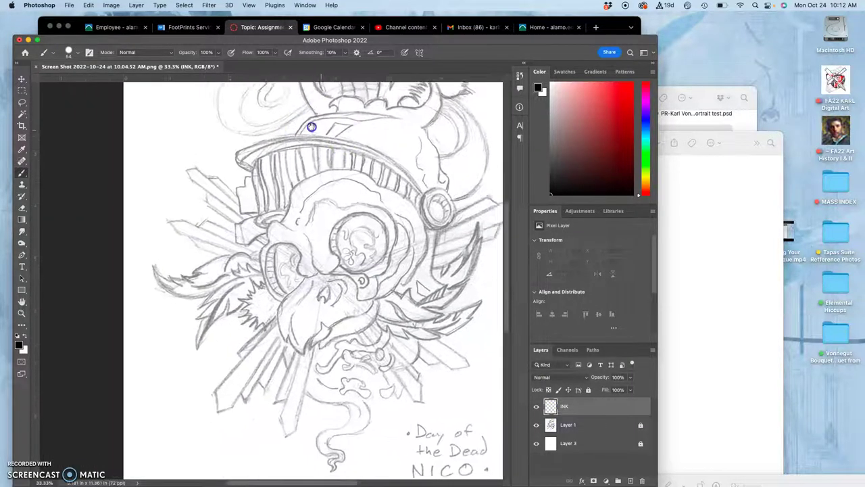
scroll(309, 128, up, 5)
key(super+equal)
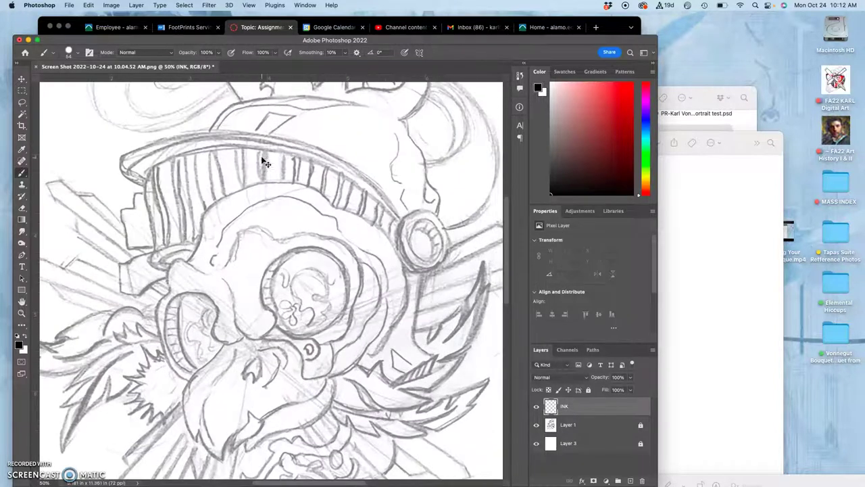
click(23, 302)
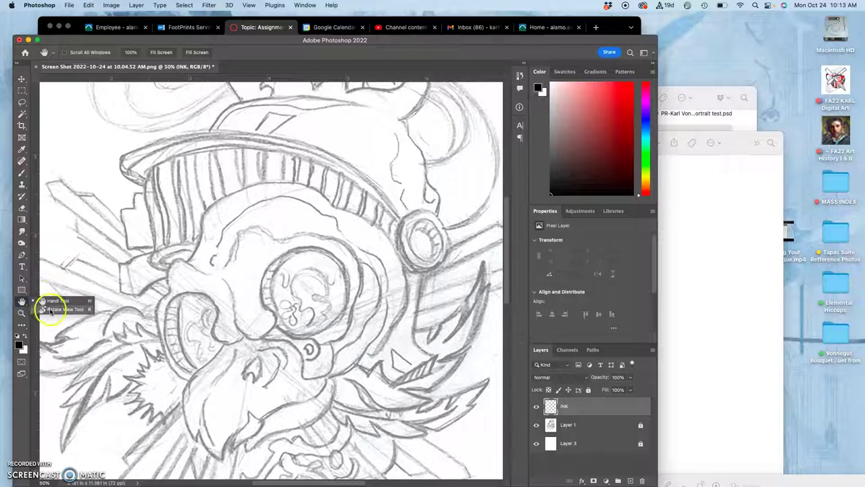
click(58, 309)
drag(183, 189, 128, 277)
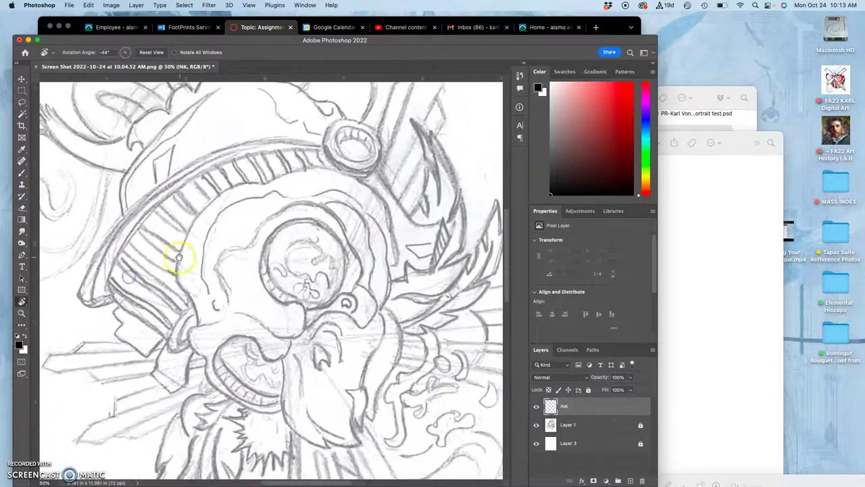
drag(178, 251, 315, 253)
mouse_move(312, 150)
mouse_down()
mouse_move(255, 186)
mouse_move(320, 184)
mouse_up()
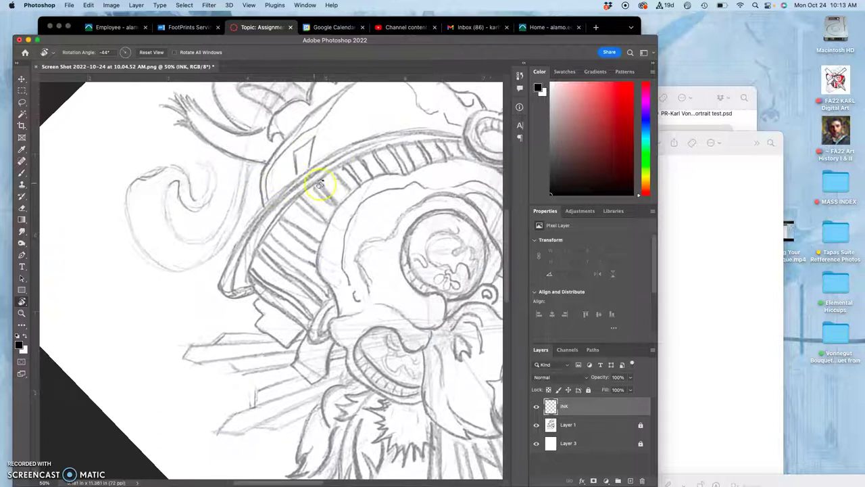
click(21, 172)
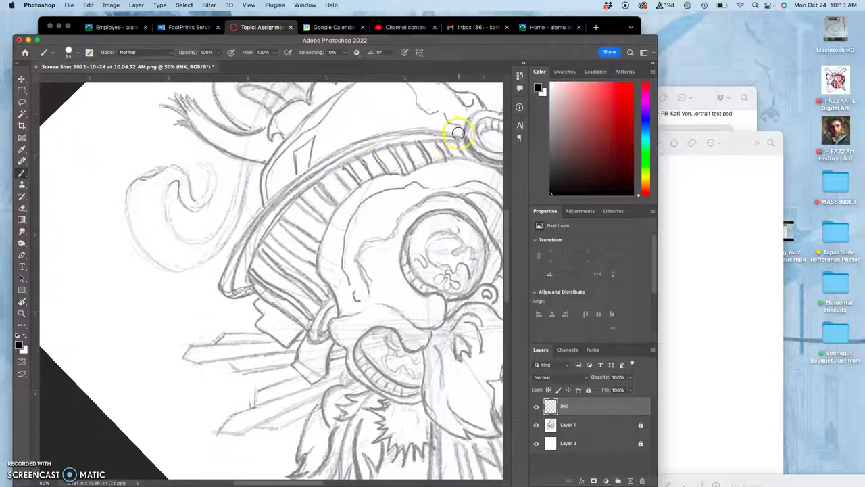
- Try and undo a helmet rim stroke, start the swirl outline, and raise brush smoothing to 48%
mouse_move(458, 131)
mouse_down()
mouse_move(390, 138)
mouse_move(299, 184)
mouse_up()
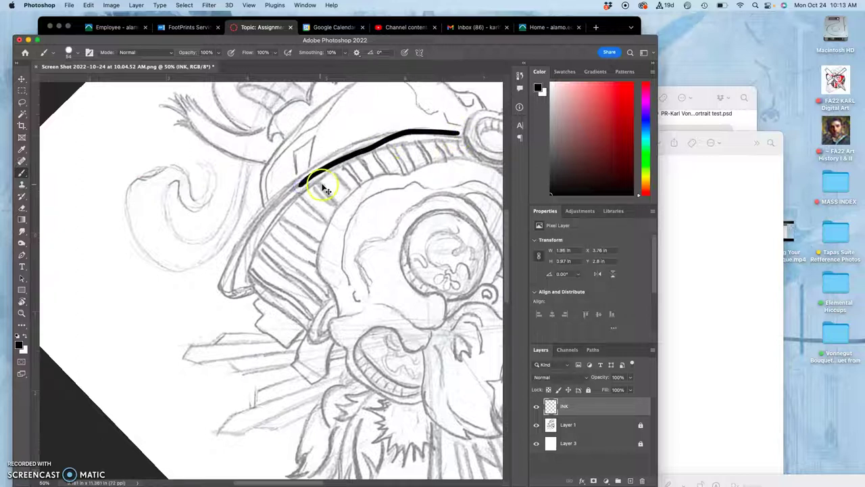
key(super+z)
click(172, 164)
drag(172, 164, 175, 167)
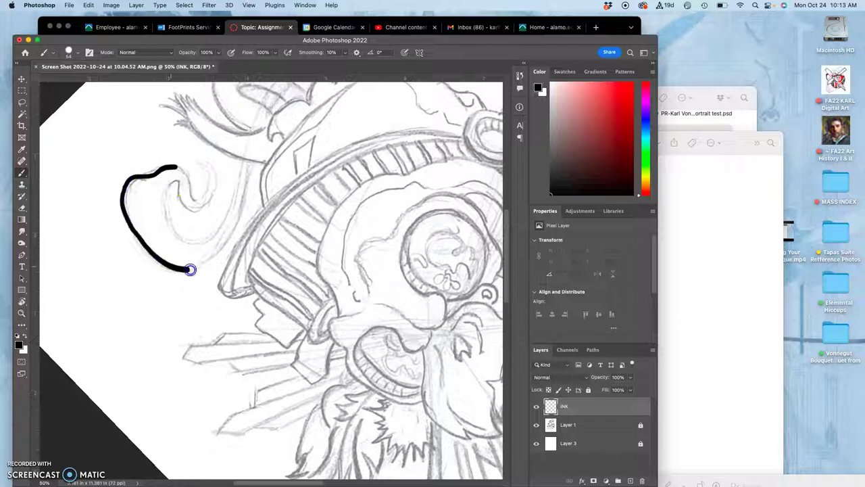
drag(220, 250, 250, 162)
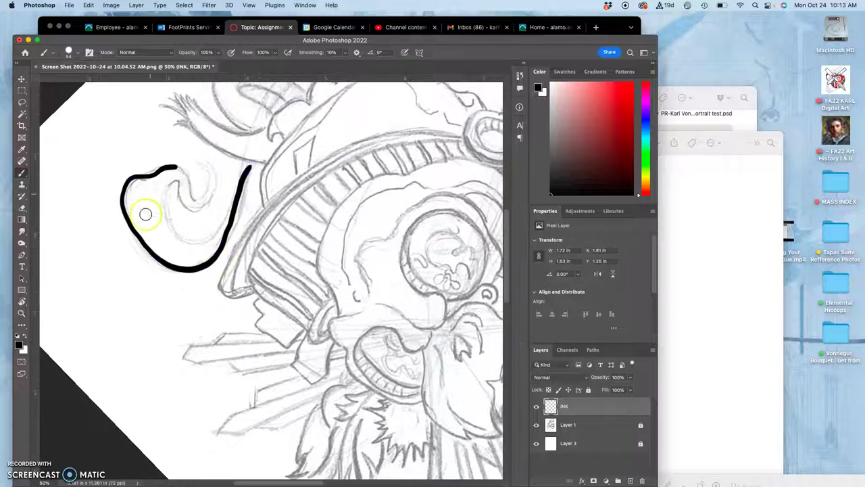
click(201, 259)
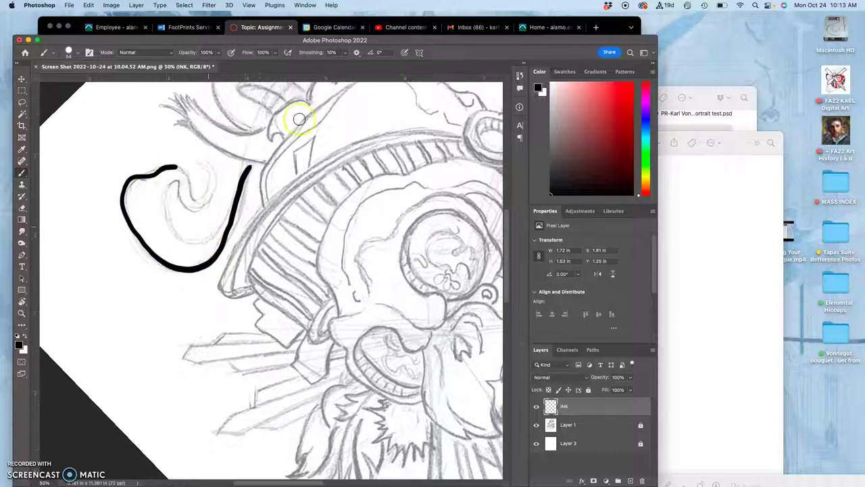
click(345, 52)
- Trace the swirl's outer edge, inner line, and curling hook in black ink
drag(108, 207, 143, 260)
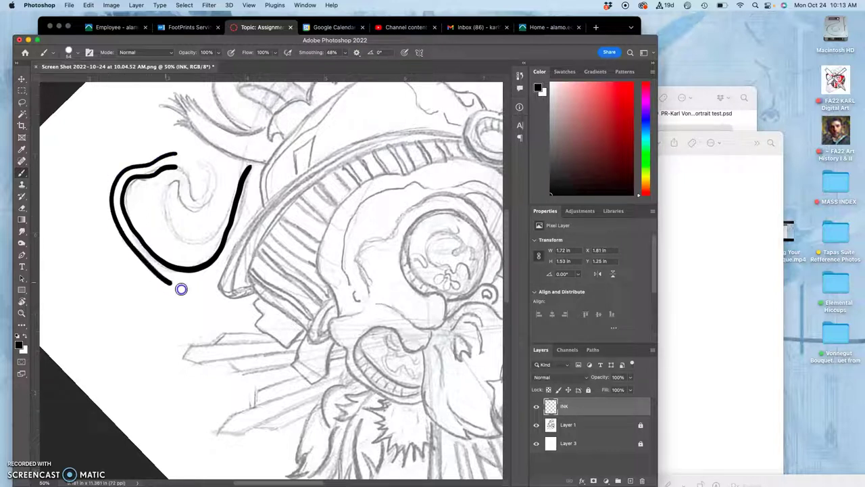
mouse_move(215, 280)
mouse_down()
mouse_move(252, 160)
mouse_move(223, 261)
mouse_move(191, 269)
mouse_up()
drag(174, 166, 179, 168)
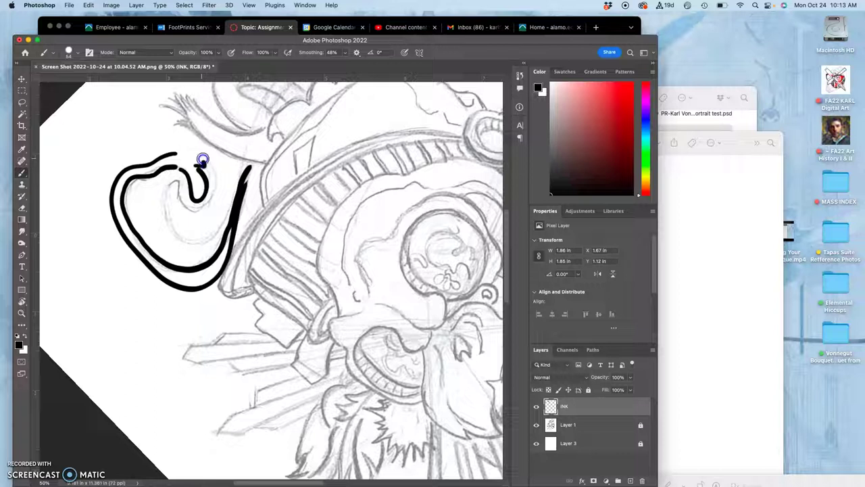
mouse_move(218, 179)
mouse_down()
mouse_move(203, 212)
mouse_move(188, 213)
mouse_move(172, 180)
mouse_move(166, 205)
mouse_move(181, 235)
mouse_move(196, 242)
mouse_move(218, 228)
mouse_move(236, 151)
mouse_up()
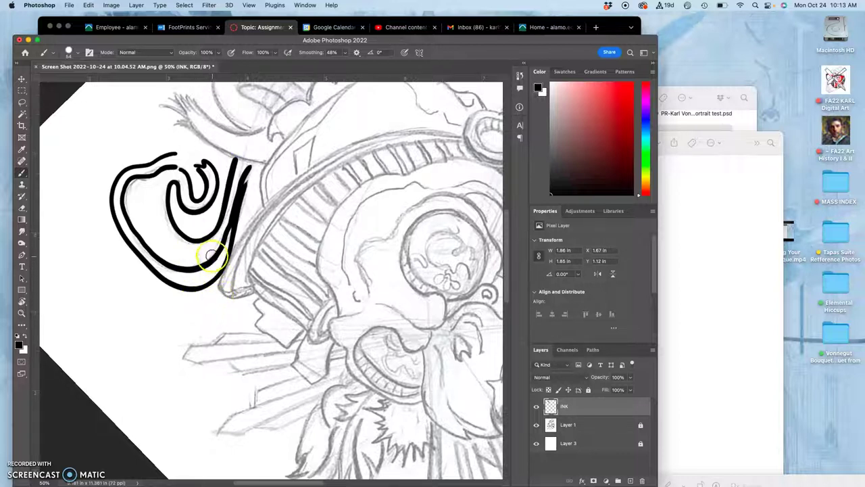
- Undo the old swirl strokes and redraw the curl's inner lines and outer outline
key(super+z)
key(super+z)
key(super+z)
key(super+z)
key(super+z)
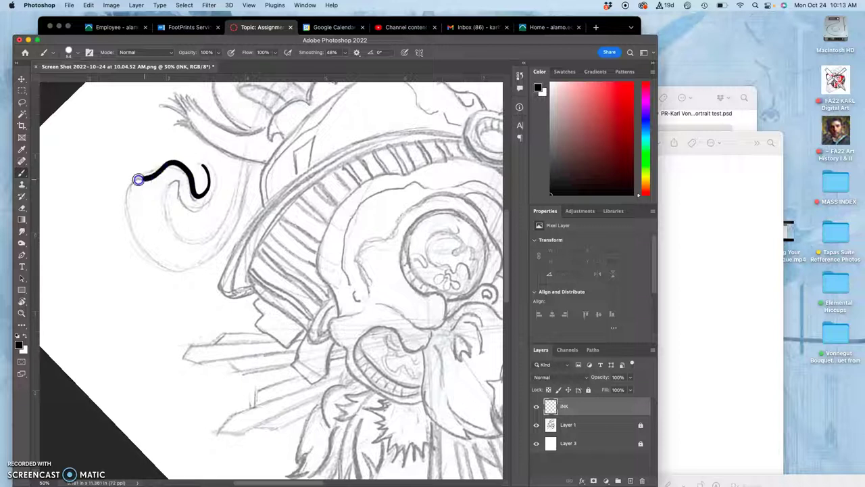
mouse_move(123, 191)
mouse_down()
mouse_move(129, 229)
mouse_move(158, 261)
mouse_move(189, 270)
mouse_move(228, 243)
mouse_move(240, 215)
mouse_up()
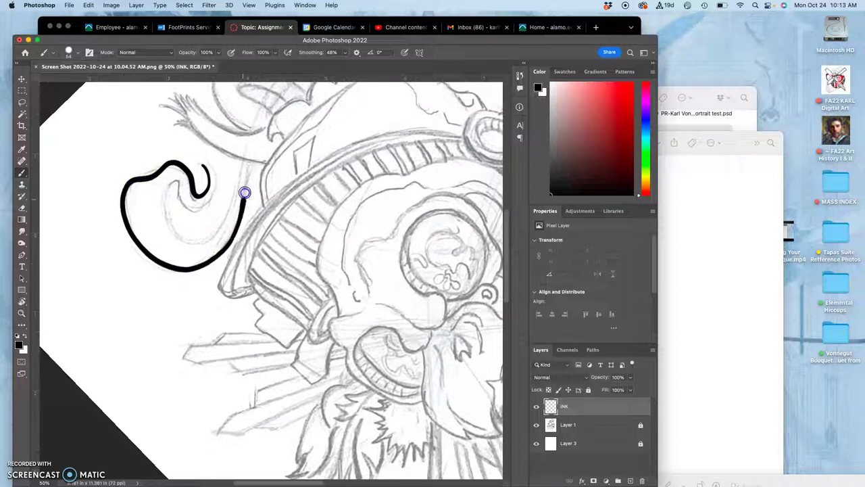
drag(254, 158, 204, 162)
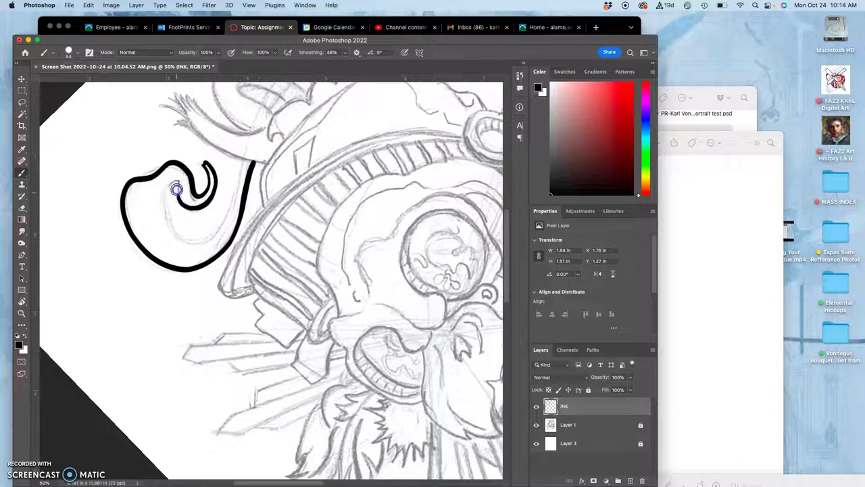
mouse_move(165, 198)
mouse_down()
mouse_move(189, 232)
mouse_move(211, 225)
mouse_move(227, 193)
mouse_up()
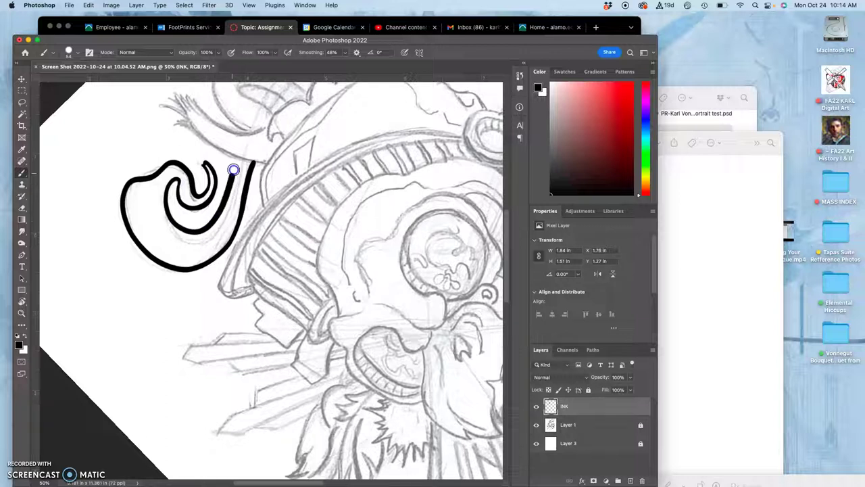
mouse_move(237, 155)
mouse_down()
mouse_move(218, 236)
mouse_move(215, 206)
mouse_move(201, 222)
mouse_move(174, 208)
mouse_move(159, 180)
mouse_move(135, 192)
mouse_move(156, 199)
mouse_move(167, 228)
mouse_move(190, 241)
mouse_move(218, 233)
mouse_move(238, 200)
mouse_up()
- Extend the curl's side lines, add a tick at its top, and ink the feathered shape above
mouse_move(244, 166)
mouse_down()
mouse_move(250, 150)
mouse_move(234, 235)
mouse_move(187, 246)
mouse_move(110, 225)
mouse_up()
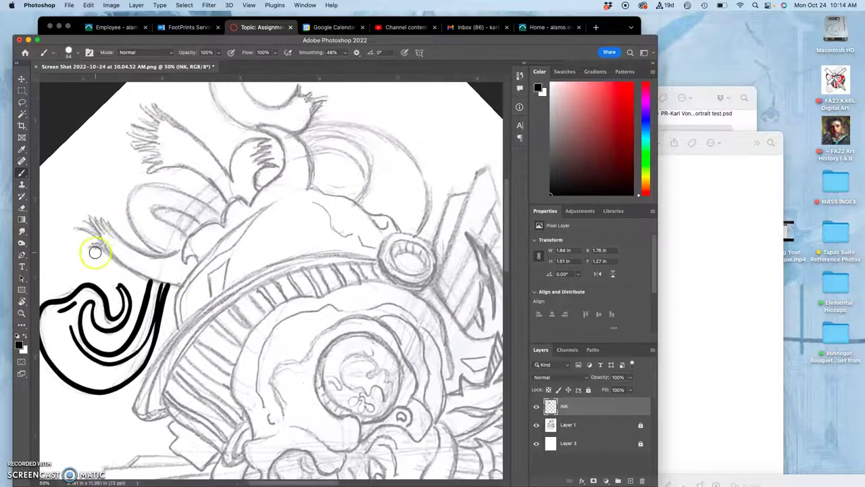
mouse_move(126, 263)
mouse_down()
mouse_move(146, 279)
mouse_move(181, 287)
mouse_up()
mouse_move(88, 243)
mouse_down()
mouse_move(102, 243)
mouse_move(96, 226)
mouse_move(165, 259)
mouse_move(119, 211)
mouse_move(132, 184)
mouse_move(194, 204)
mouse_move(226, 202)
mouse_up()
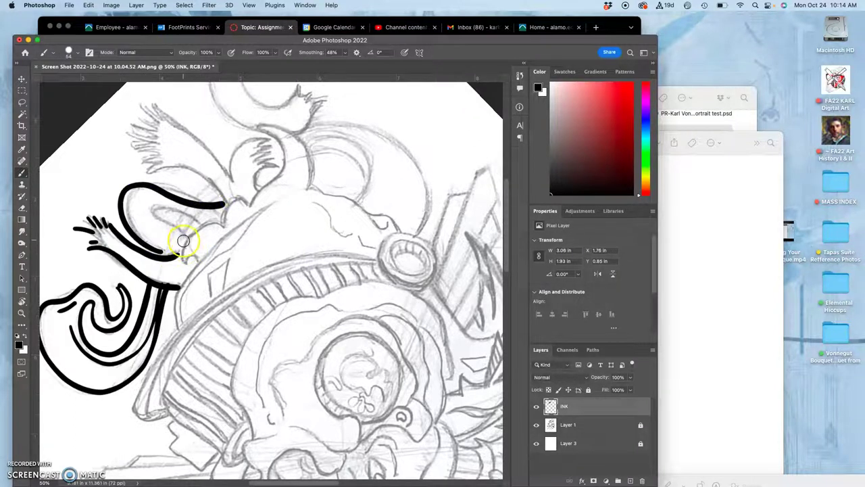
mouse_move(183, 238)
mouse_down()
mouse_move(154, 223)
mouse_move(154, 208)
mouse_move(206, 225)
mouse_move(160, 197)
mouse_move(247, 234)
mouse_up()
mouse_move(194, 198)
mouse_down()
mouse_move(373, 265)
mouse_move(367, 274)
mouse_move(210, 200)
mouse_move(275, 178)
mouse_move(241, 165)
mouse_up()
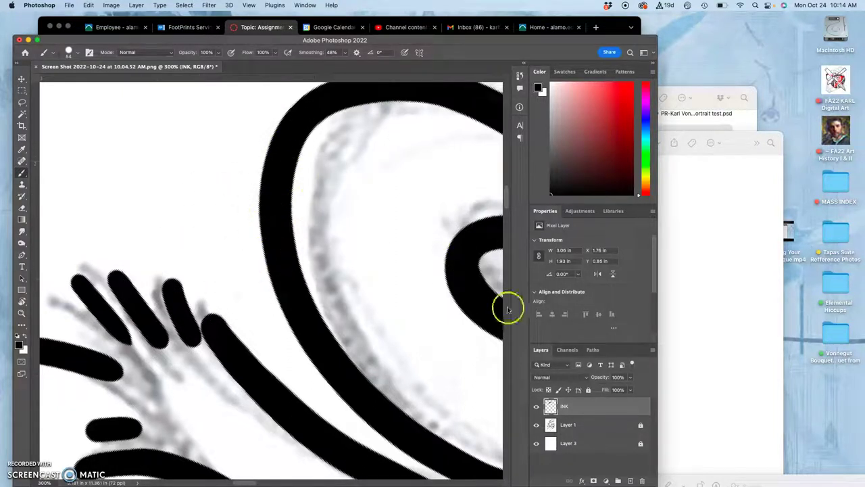
- Hide Layer 1 to preview the ink alone, then show the pencil sketch again
click(536, 425)
click(537, 425)
click(536, 426)
click(538, 425)
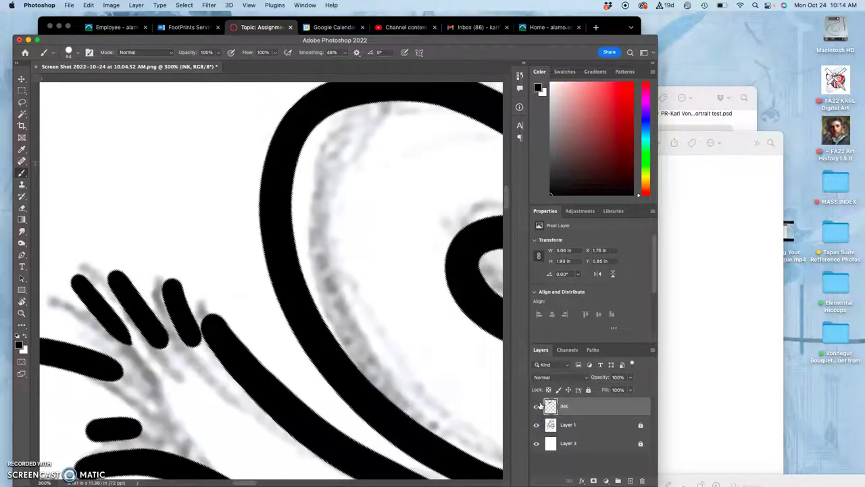
- Add a hooked end to the feathered shape at 100%, then zoom out to 33.3%
key(super+minus)
key(super+minus)
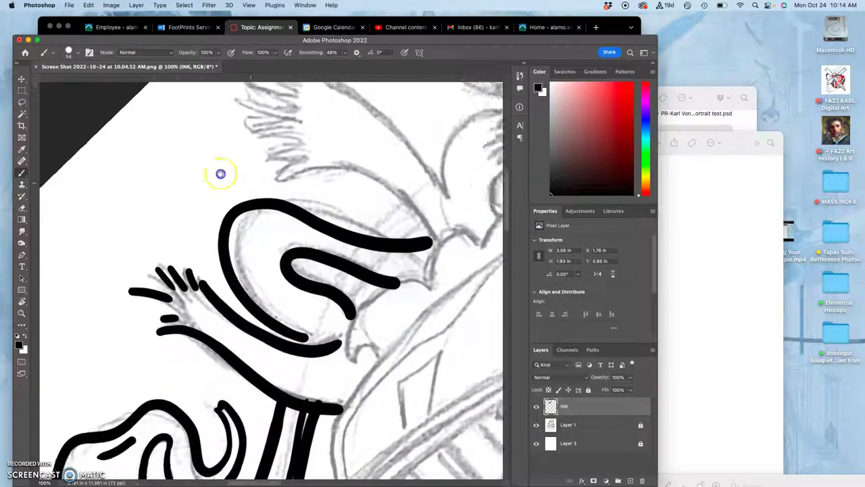
scroll(220, 173, right, 5)
scroll(221, 174, down, 3)
mouse_move(346, 178)
mouse_down()
mouse_move(310, 172)
mouse_move(295, 190)
mouse_move(298, 226)
mouse_move(273, 216)
mouse_move(235, 240)
mouse_move(212, 283)
mouse_move(222, 315)
mouse_move(229, 290)
mouse_move(248, 280)
mouse_up()
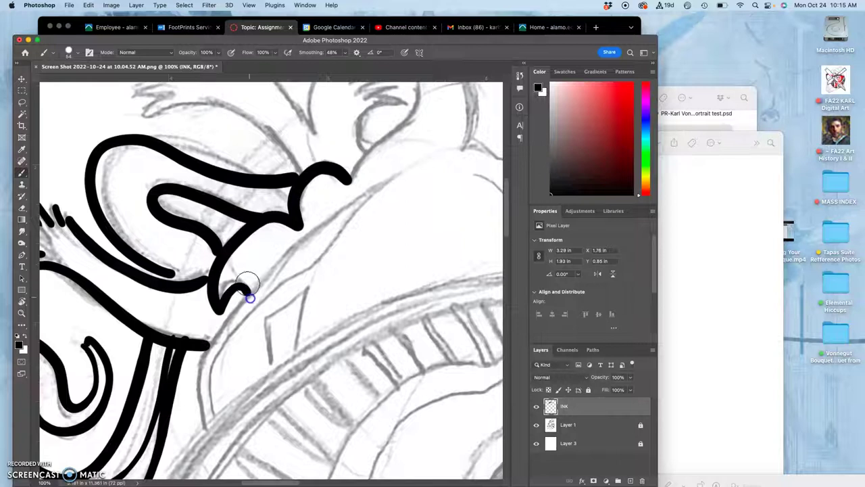
key(super+minus)
key(super+minus)
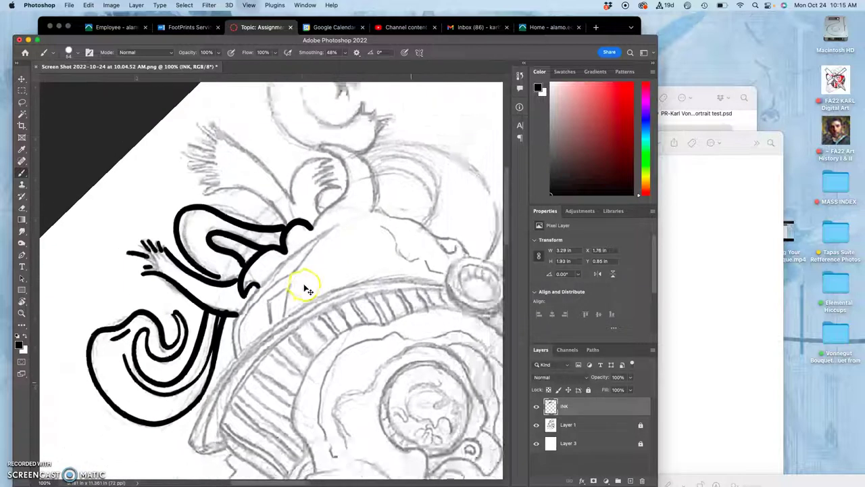
key(super+minus)
key(super+minus)
key(super+minus)
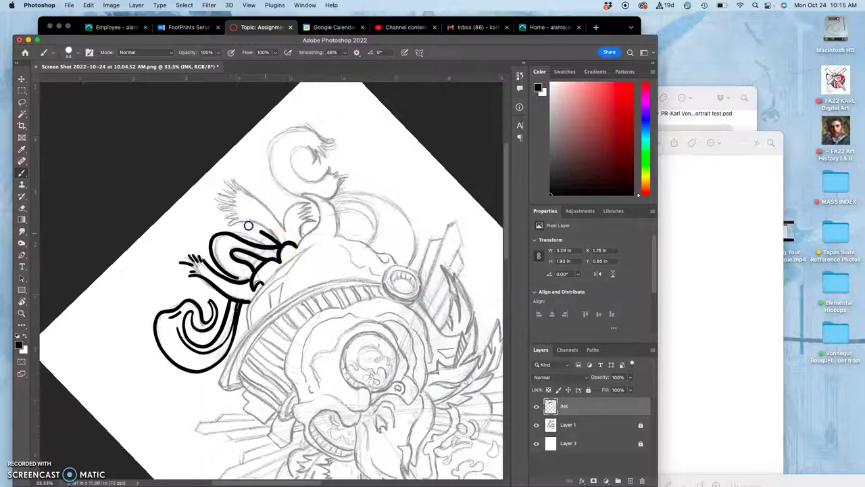